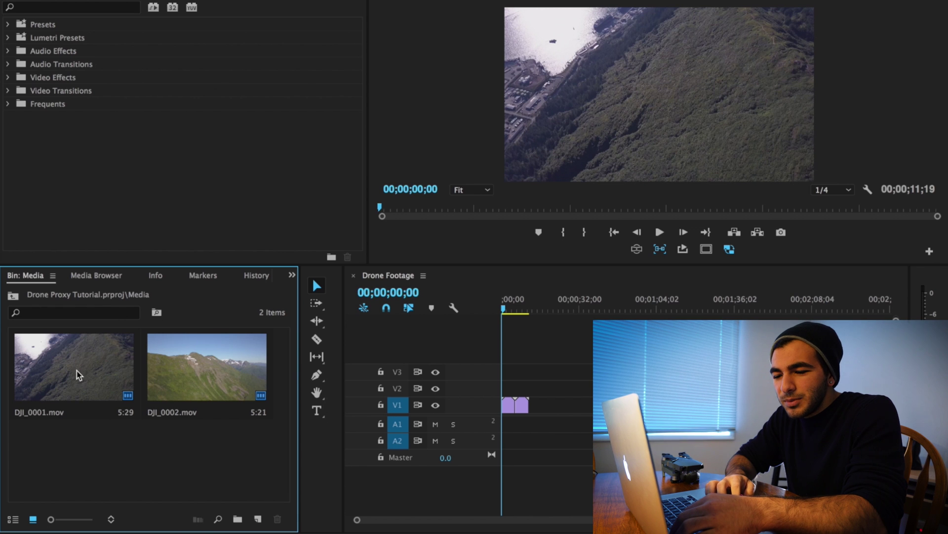
- Move the playhead about two seconds into the drone project's timeline
left_click(509, 307)
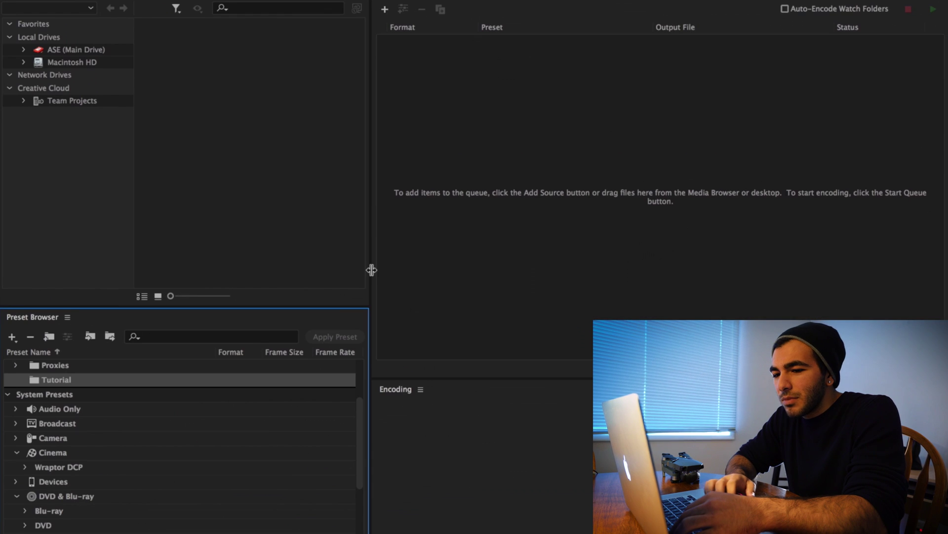
- Drag DJI_0001 from Finder into the Media Encoder queue
left_click(474, 322)
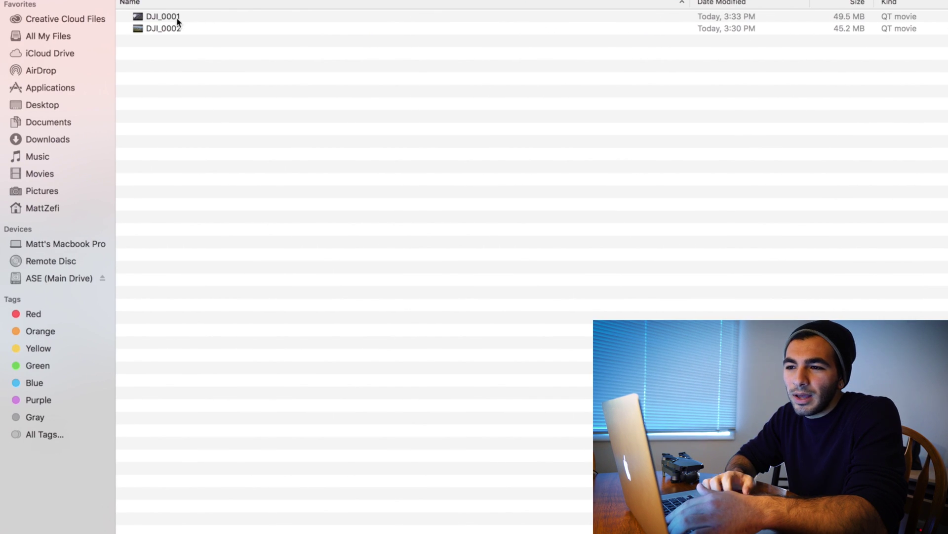
left_click(167, 19)
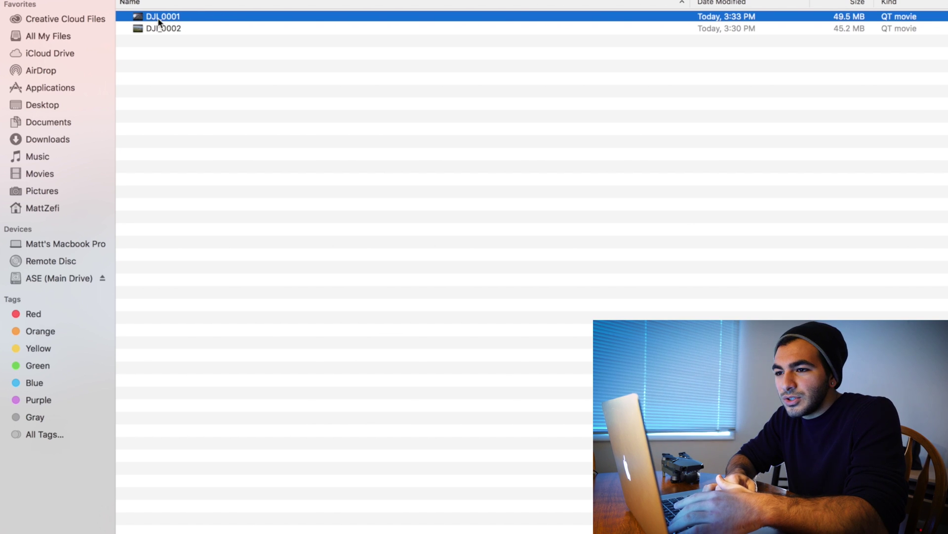
left_click_drag(159, 22, 495, 120)
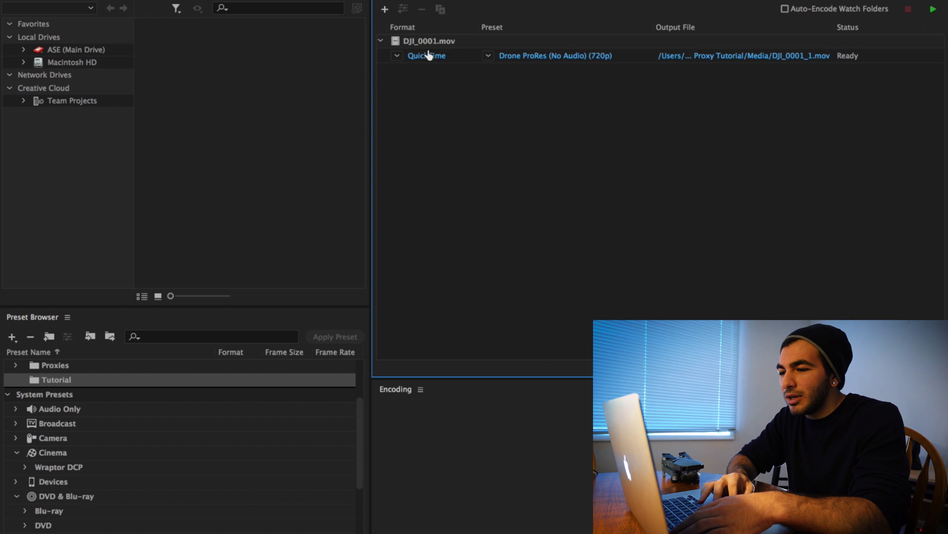
- Keep QuickTime as the format and bring up Export Settings for DJI_0001.mov
left_click(397, 56)
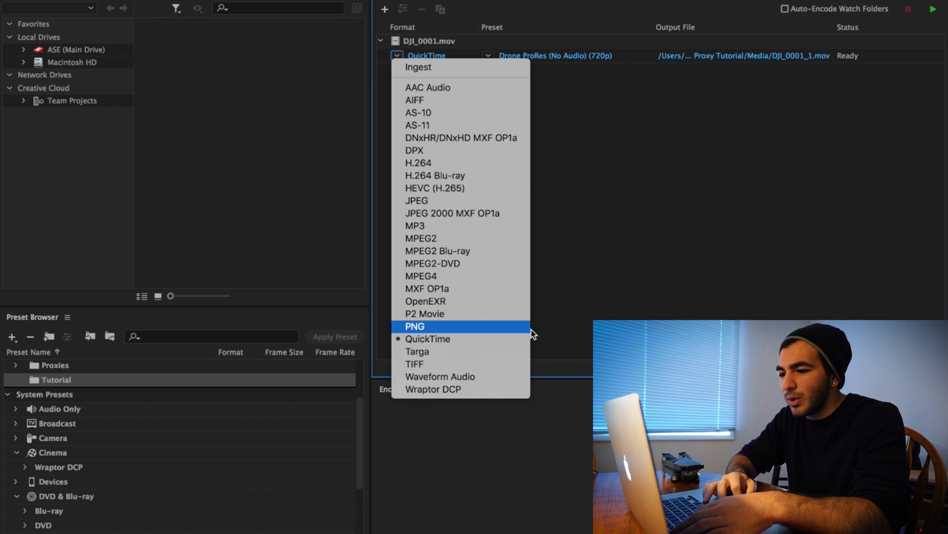
left_click(504, 340)
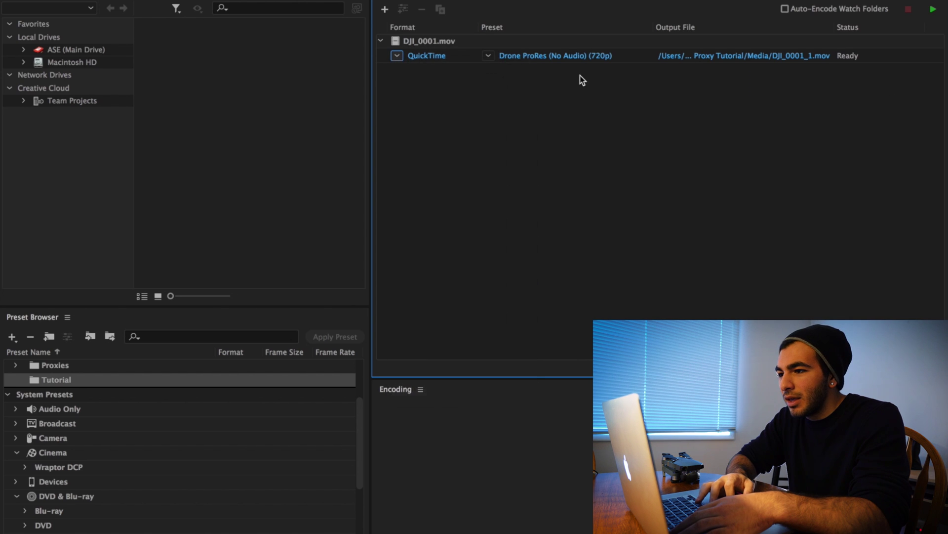
left_click(546, 56)
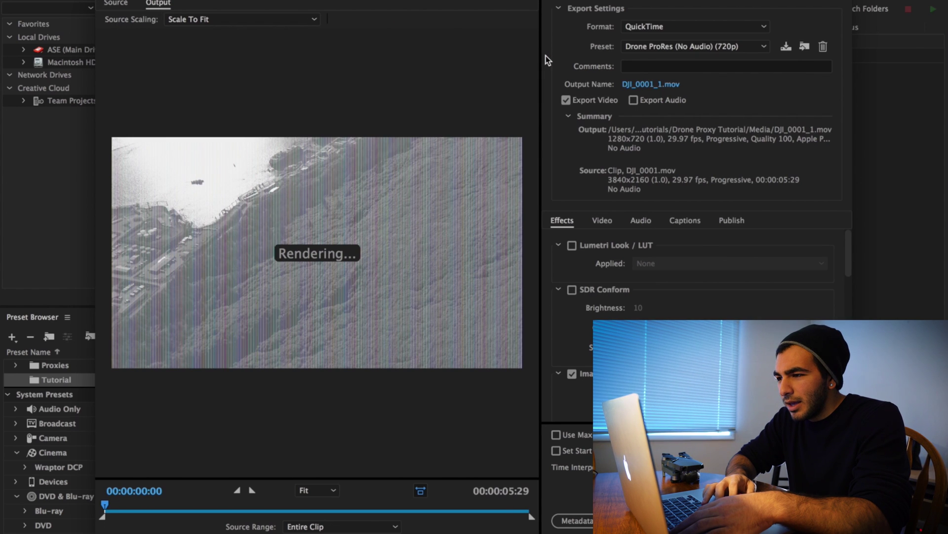
- Choose the GoPro CineForm YUV 10-bit preset and uncheck Export Audio
left_click(662, 51)
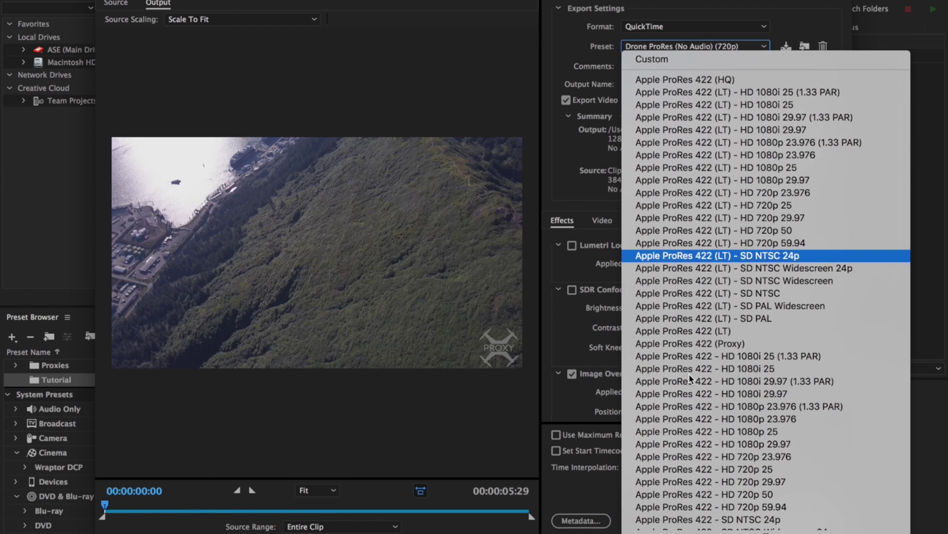
scroll(690, 378, "down", 5)
scroll(691, 379, "down", 5)
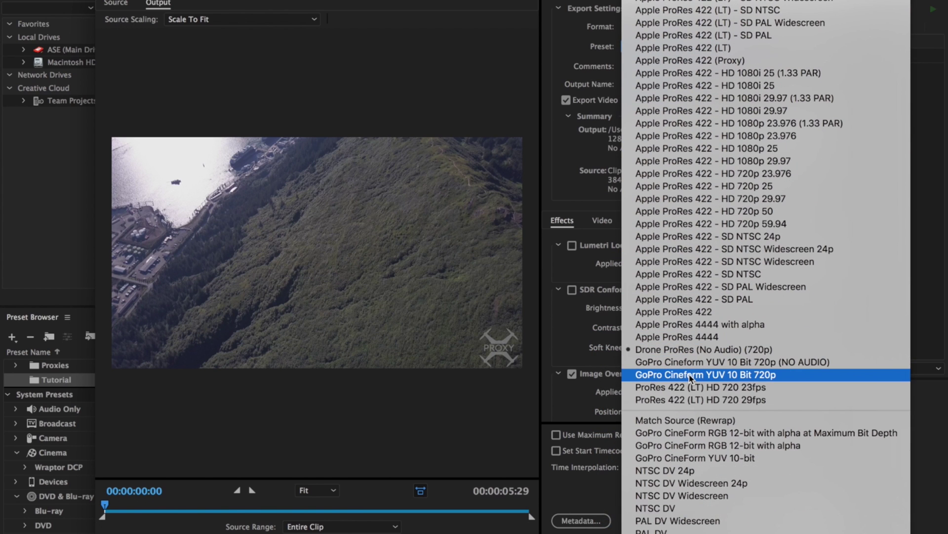
left_click(728, 461)
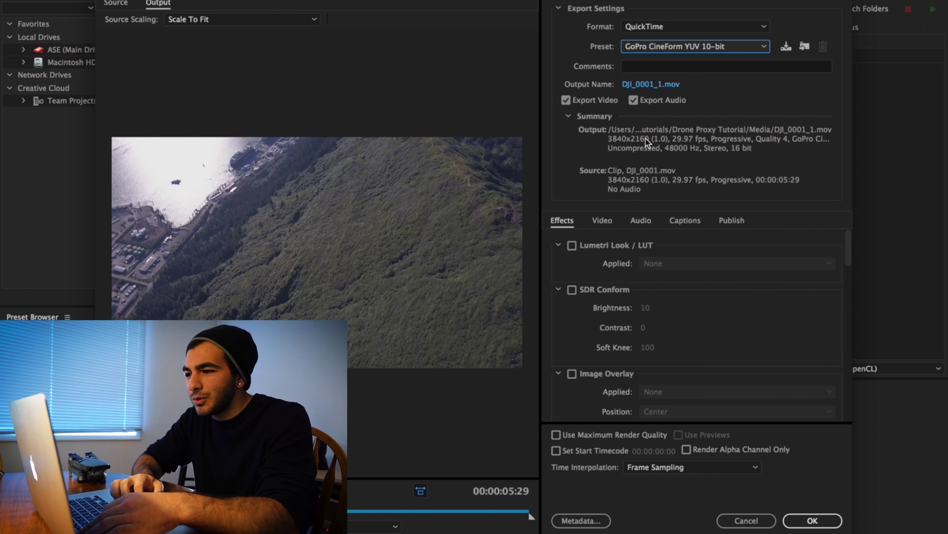
left_click(636, 102)
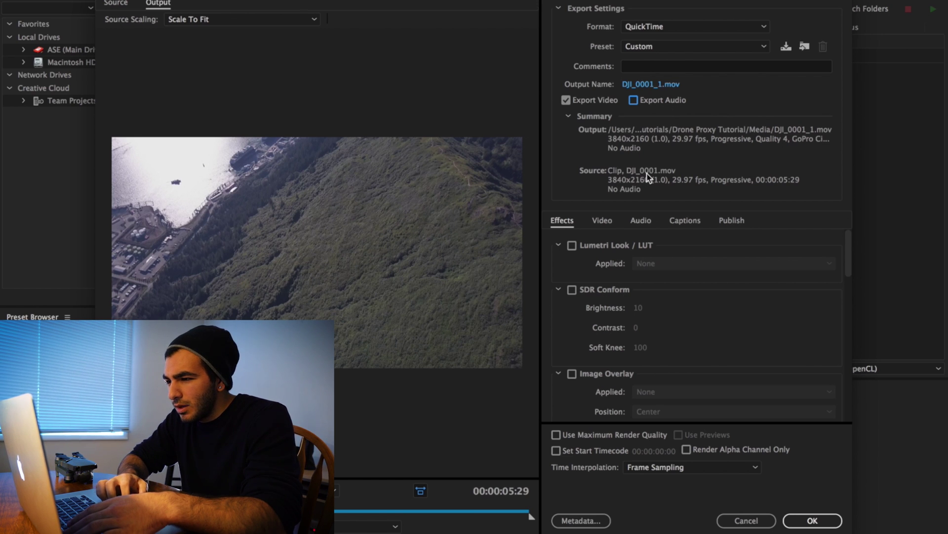
- Set the CineForm video Quality to 2 on the Video settings
left_click(607, 220)
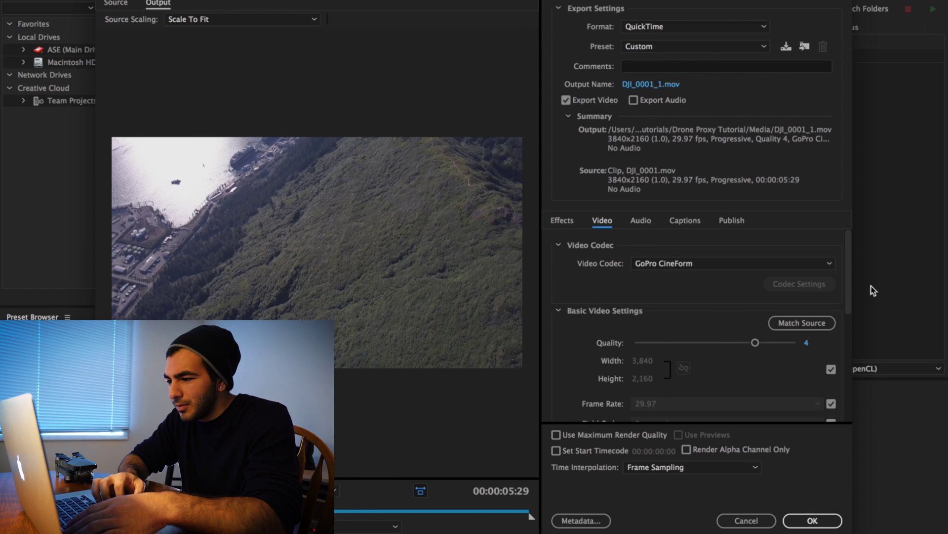
left_click_drag(848, 287, 847, 309)
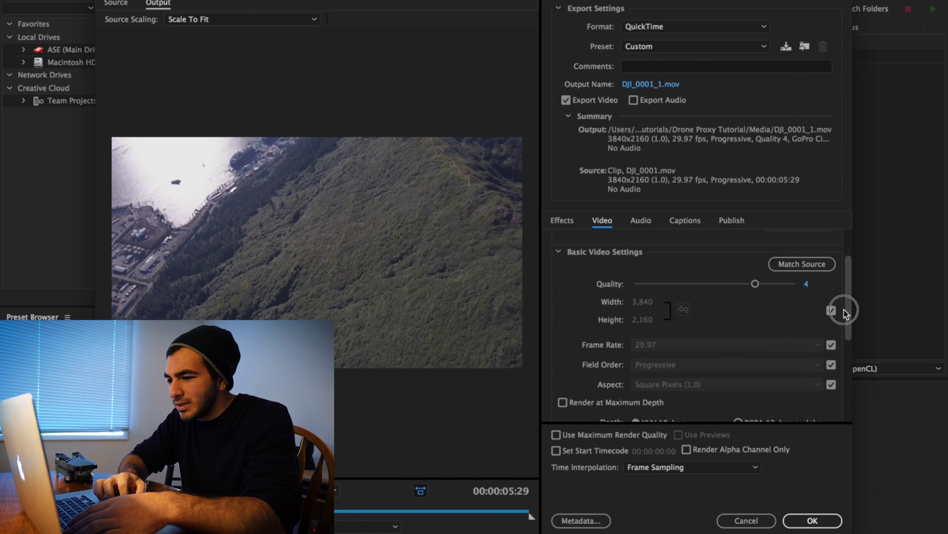
left_click(639, 283)
left_click(650, 284)
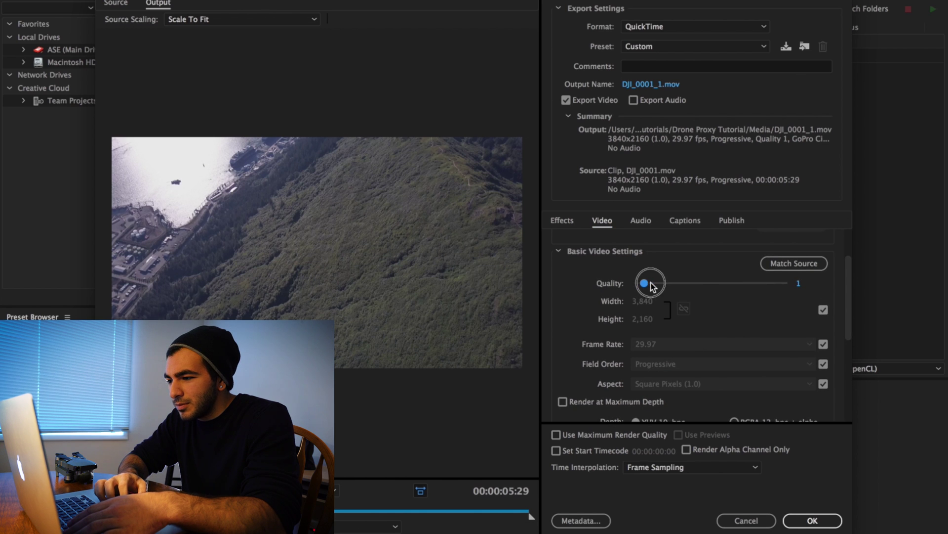
left_click(651, 285)
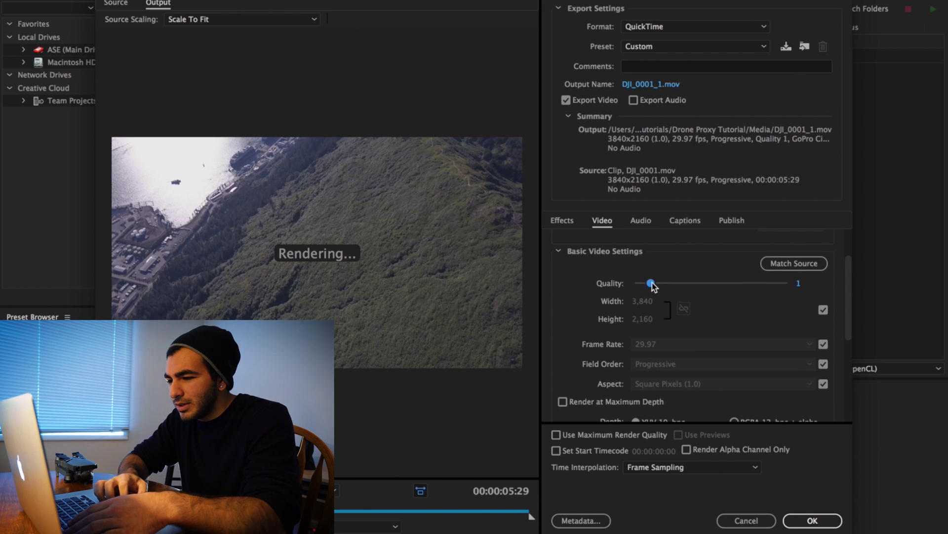
left_click_drag(651, 286, 660, 284)
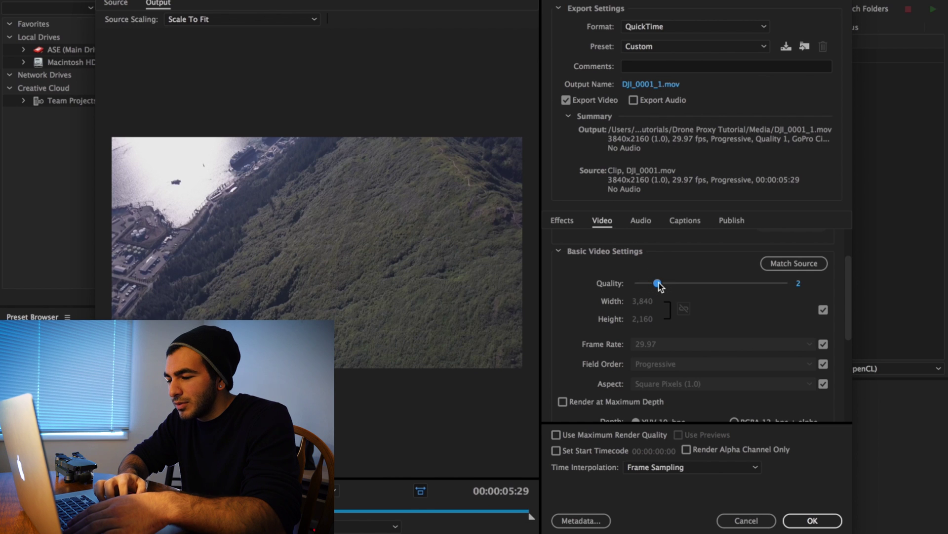
- Stop matching the source size and set the output frame to 1280 x 720
left_click(823, 310)
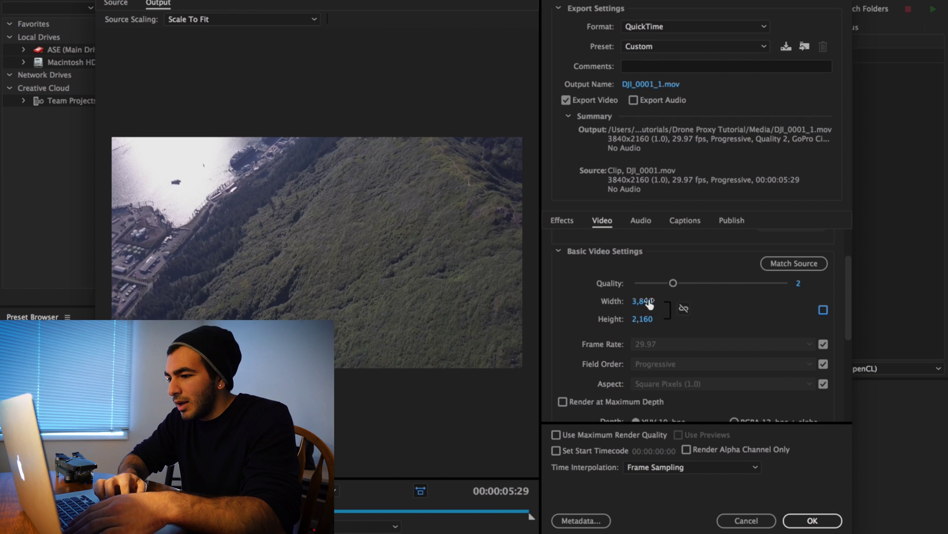
left_click(642, 301)
type("1280")
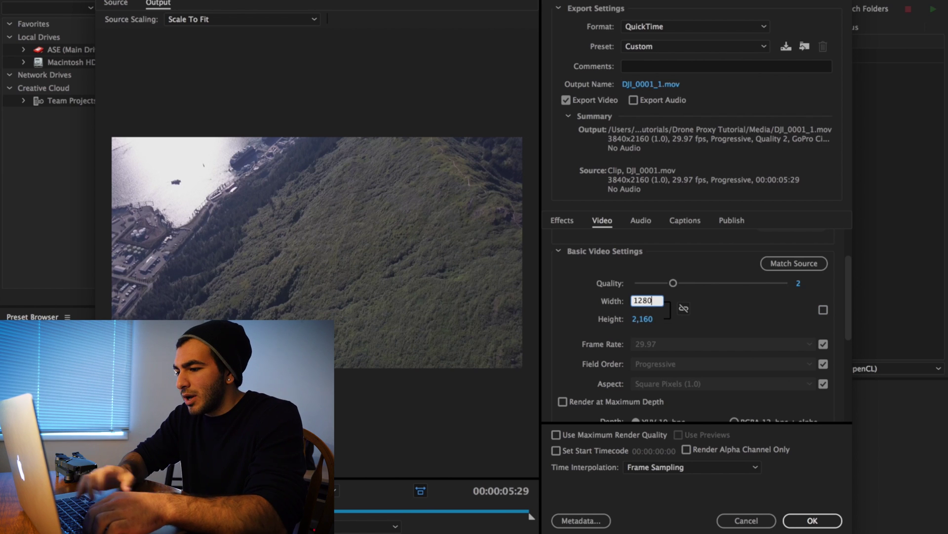
key("Tab")
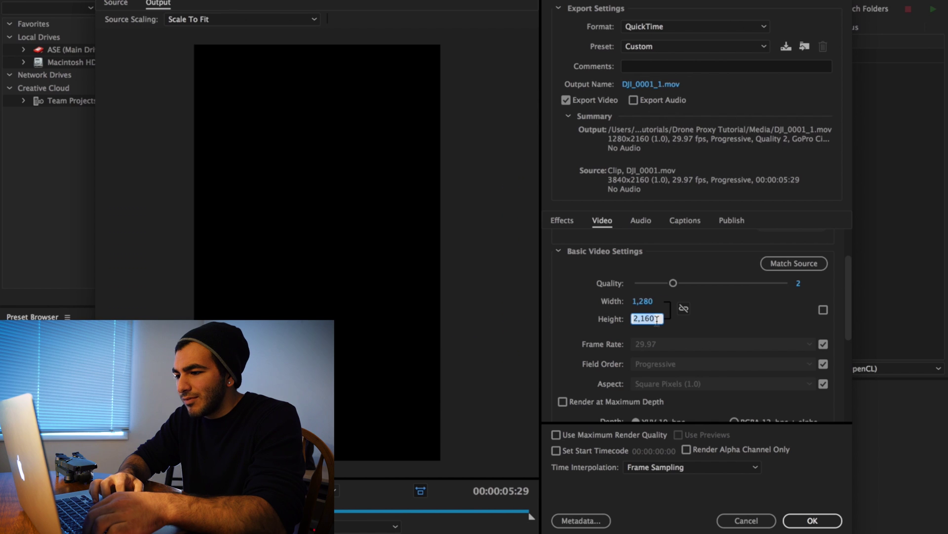
type("720")
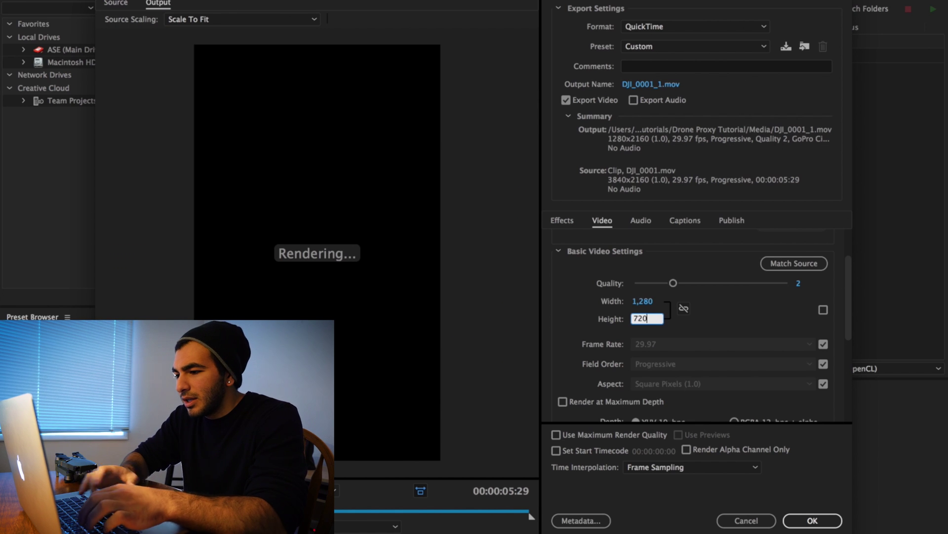
left_click(731, 321)
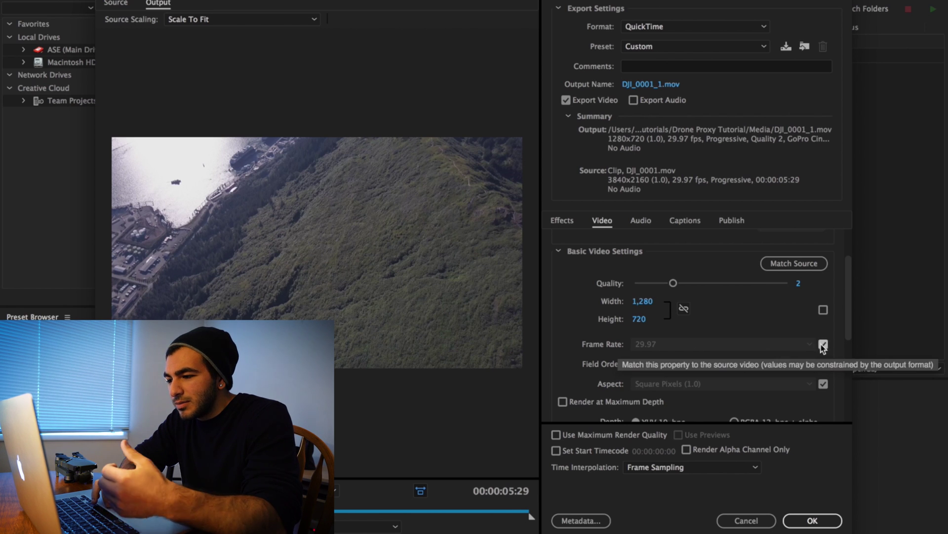
left_click_drag(849, 330, 852, 364)
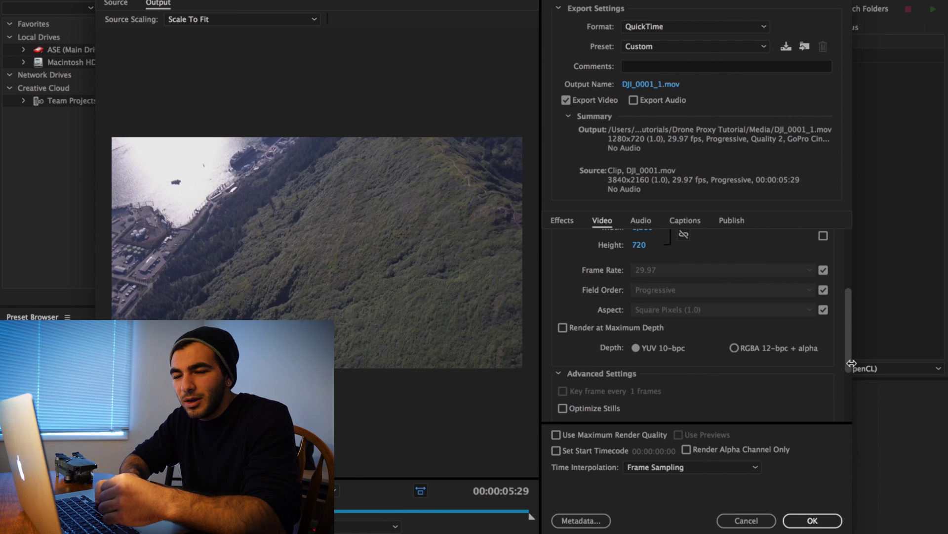
left_click_drag(852, 364, 862, 276)
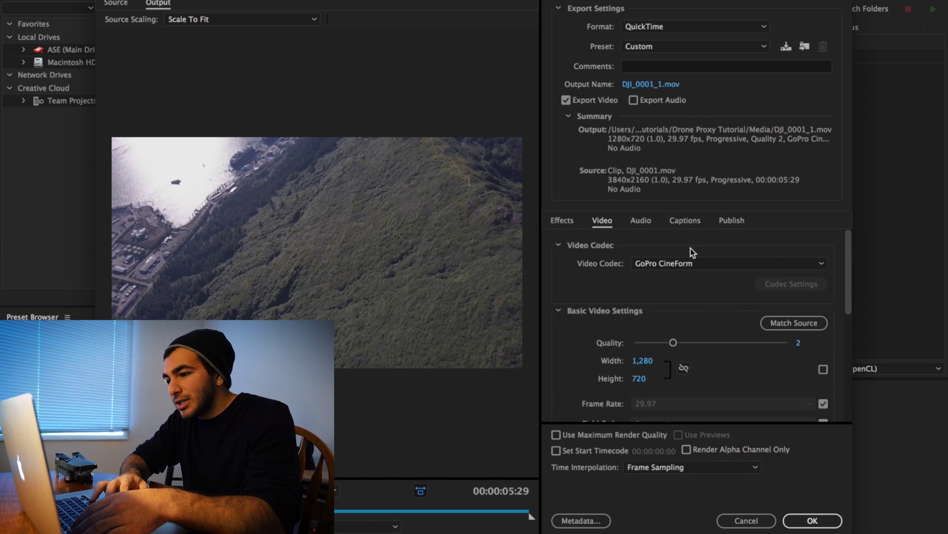
- Enable Image Overlay under Effects and load Drone Proxy Icon.psd as the overlay image
left_click(568, 223)
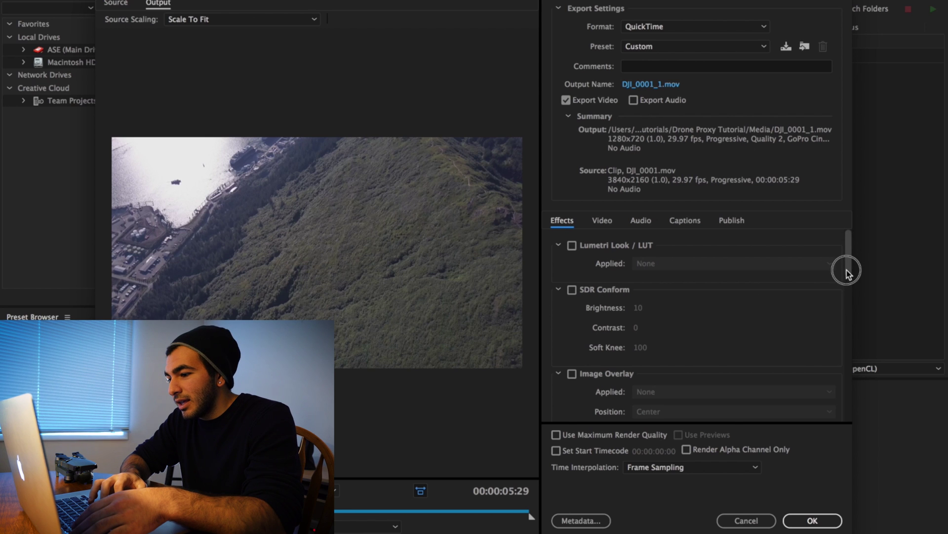
left_click_drag(847, 270, 849, 302)
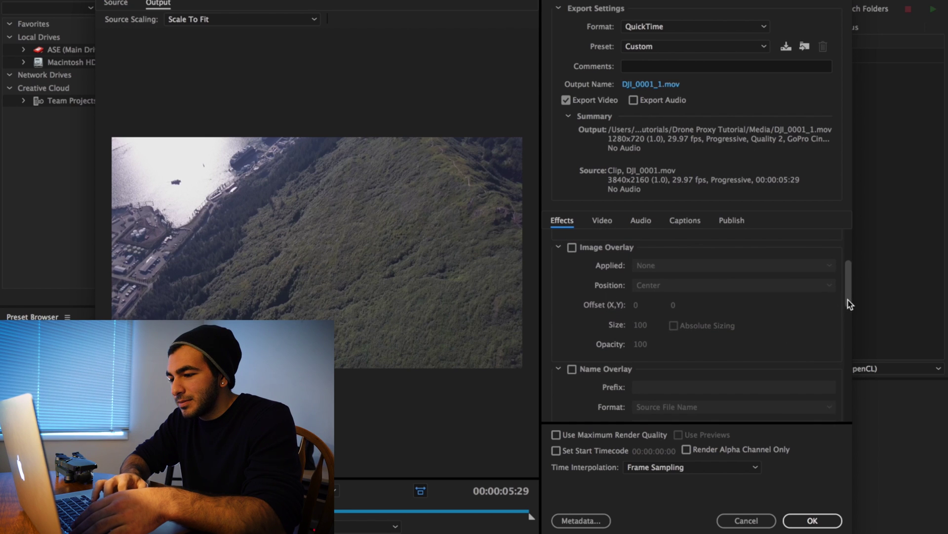
left_click(573, 247)
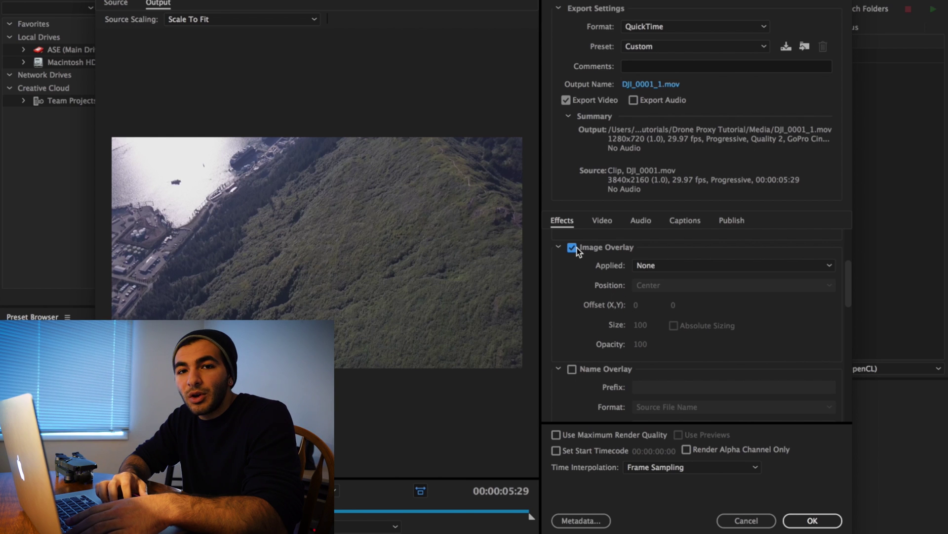
left_click(686, 266)
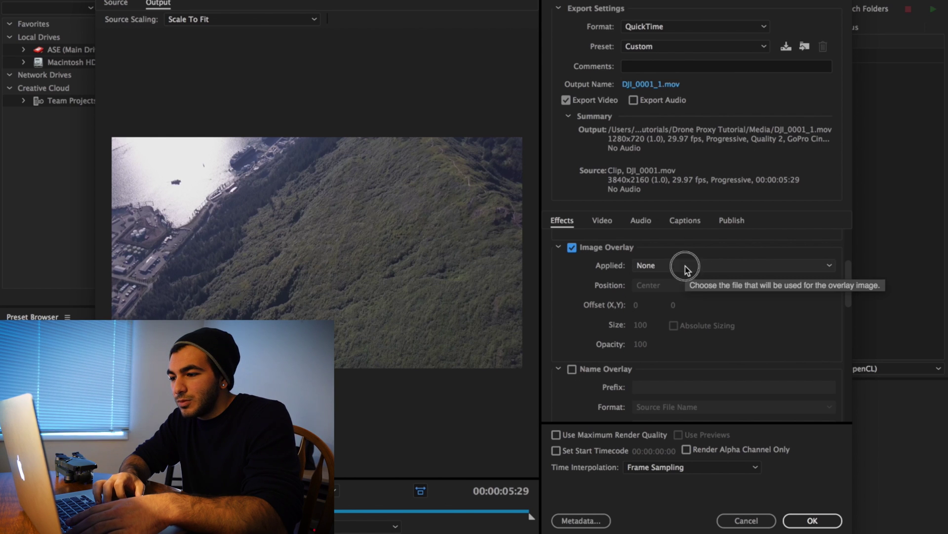
left_click(681, 299)
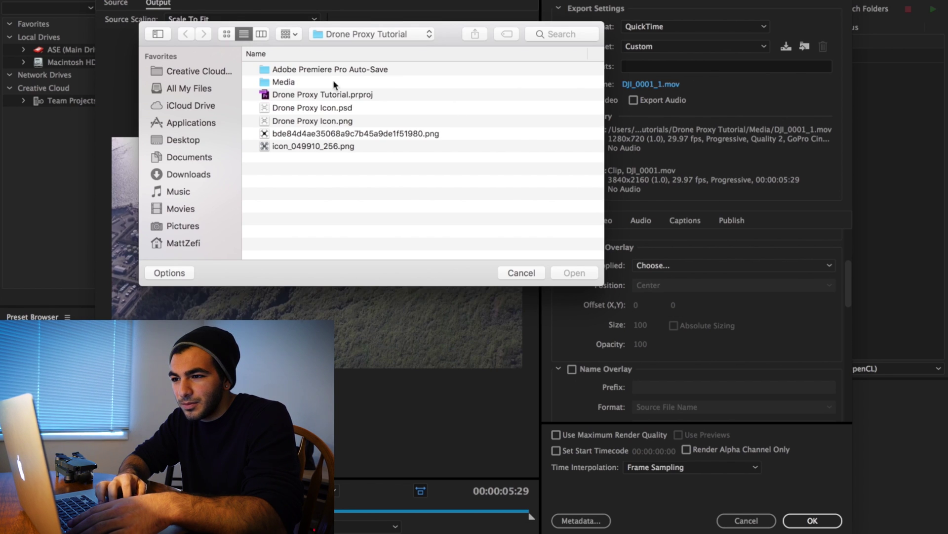
left_click(309, 111)
double_click(298, 109)
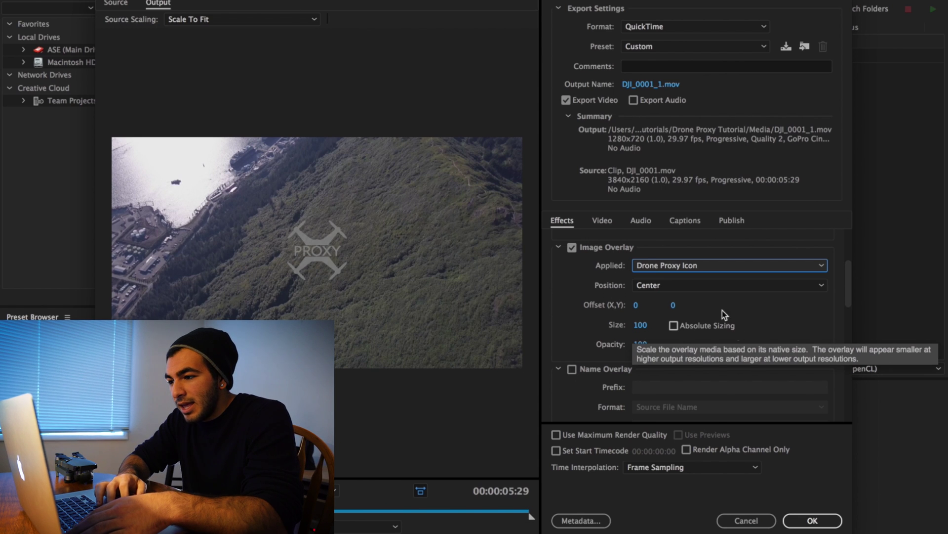
- Place the overlay Bottom Right at size 60 with offset X 152, Y 60
left_click(685, 284)
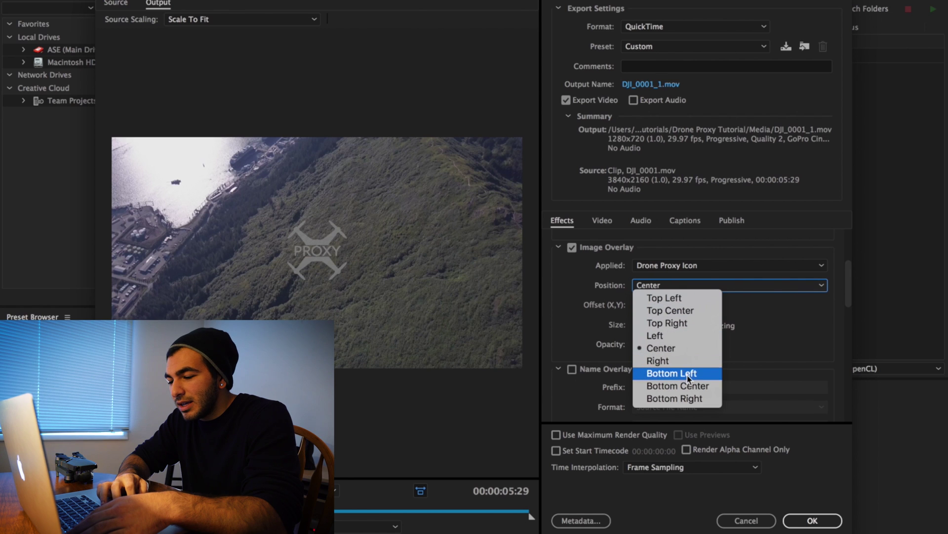
left_click(693, 396)
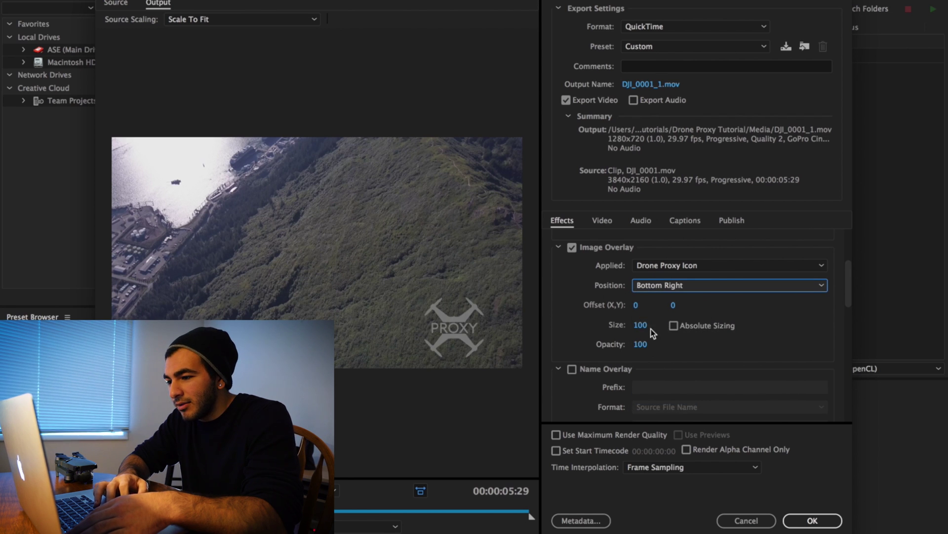
left_click(641, 326)
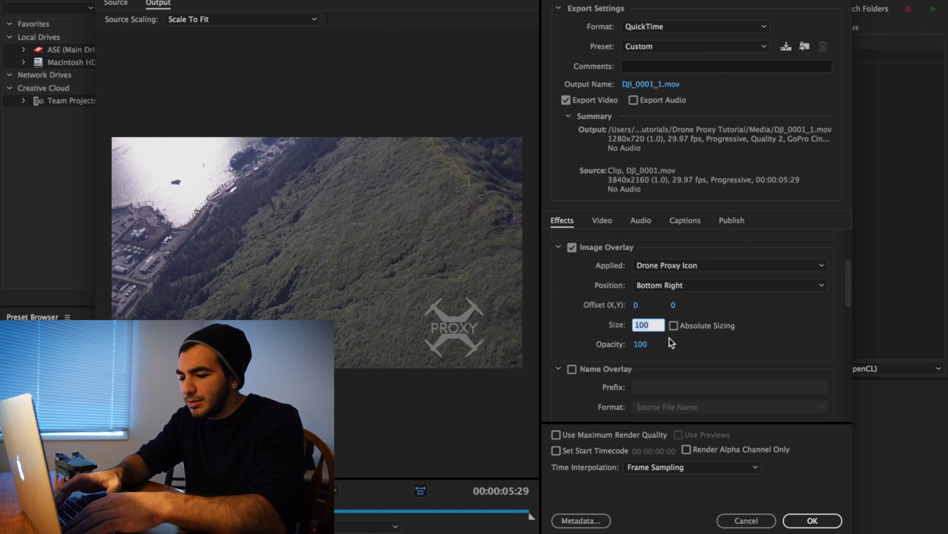
type("60")
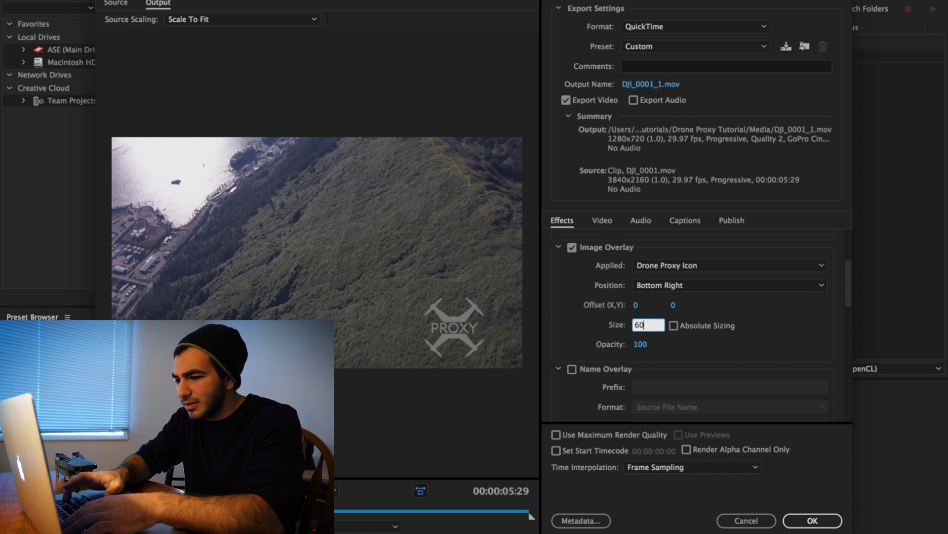
key("Return")
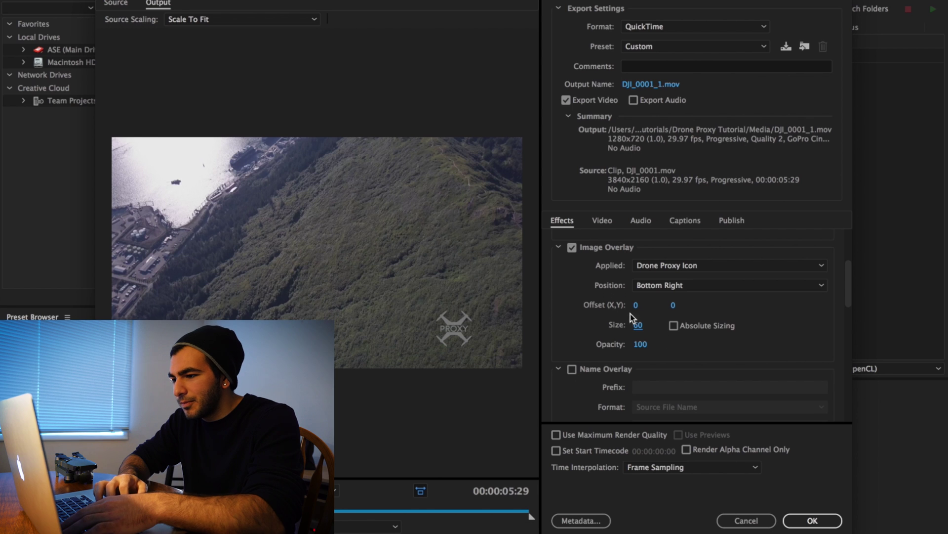
left_click(636, 304)
type("135")
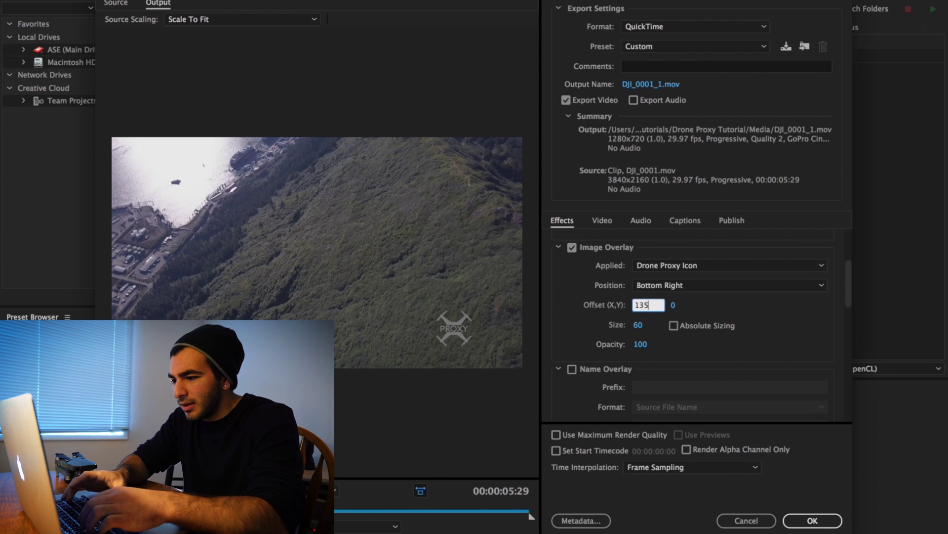
key("Return")
left_click(675, 304)
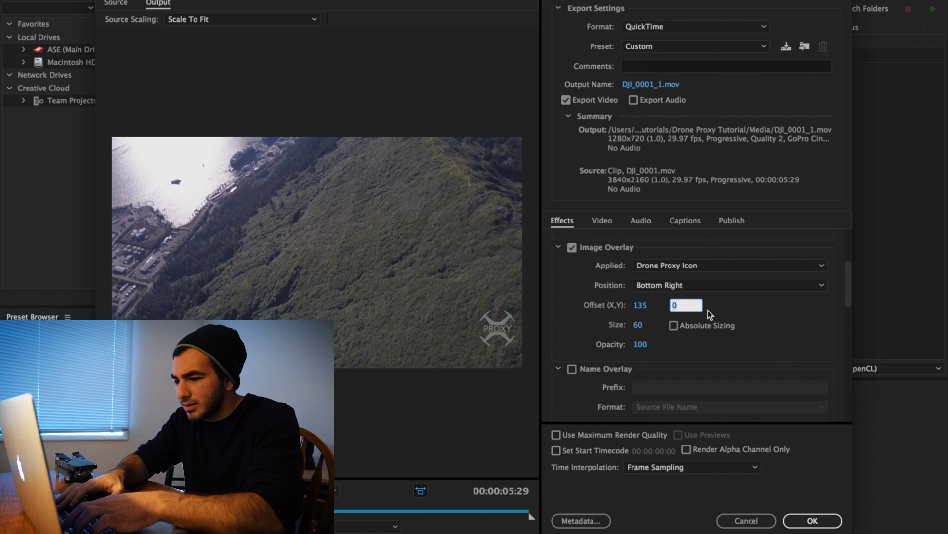
type("60")
key("Return")
left_click_drag(640, 305, 653, 309)
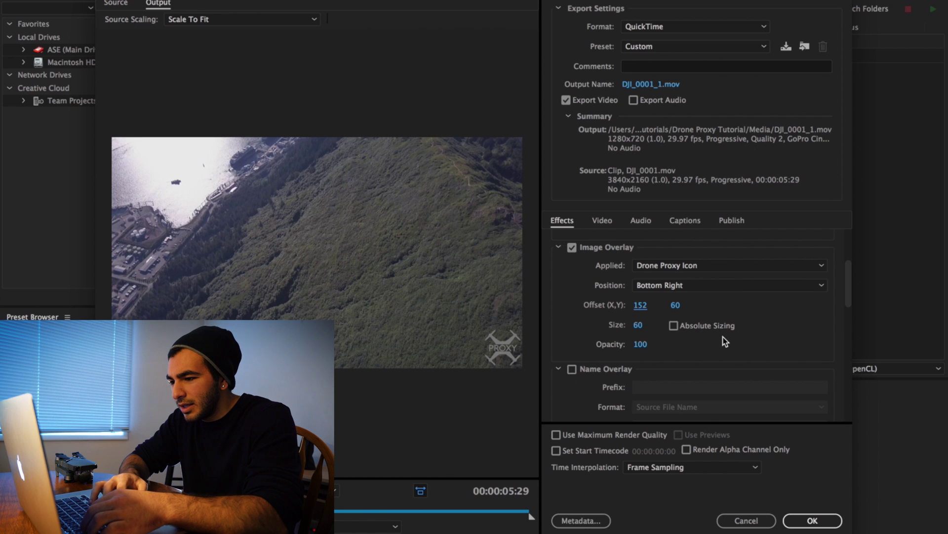
- Set the overlay opacity to 70
left_click(640, 345)
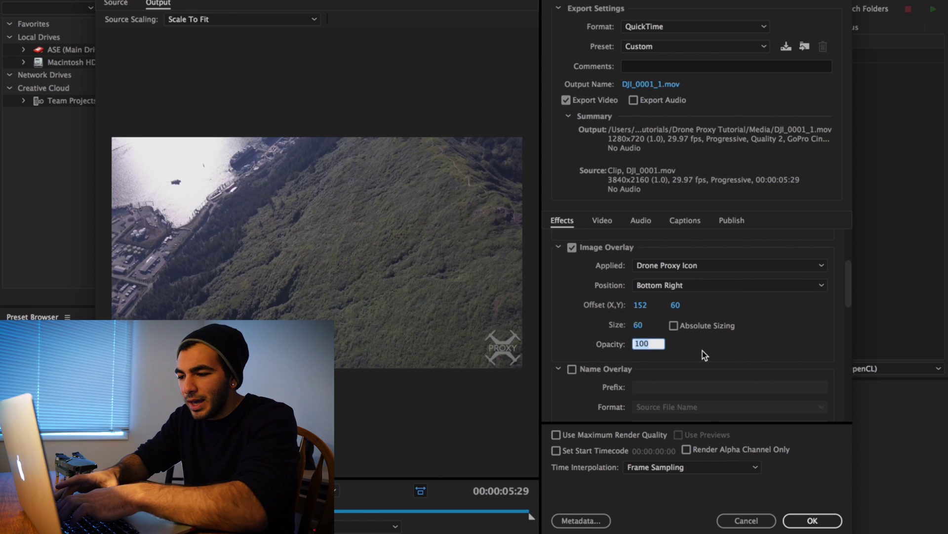
type("90")
key("Return")
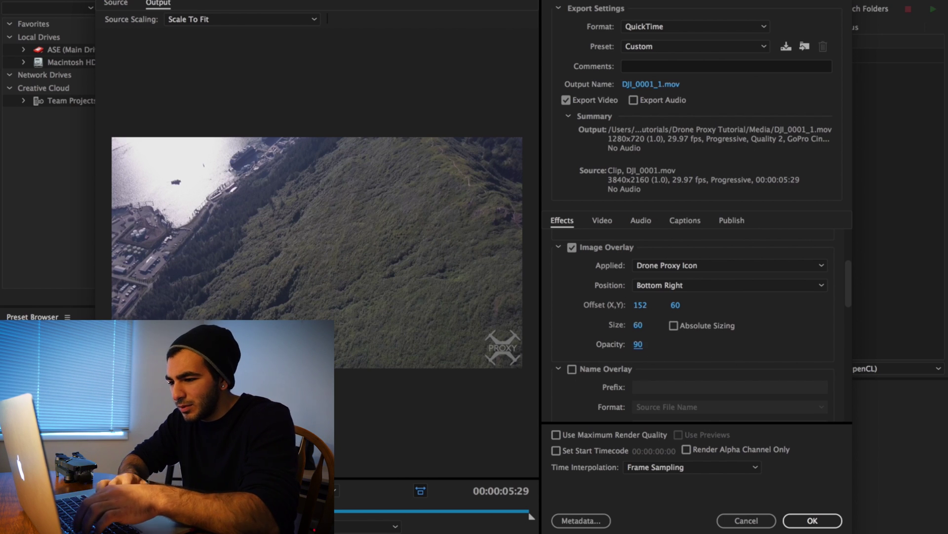
left_click(641, 344)
type("70")
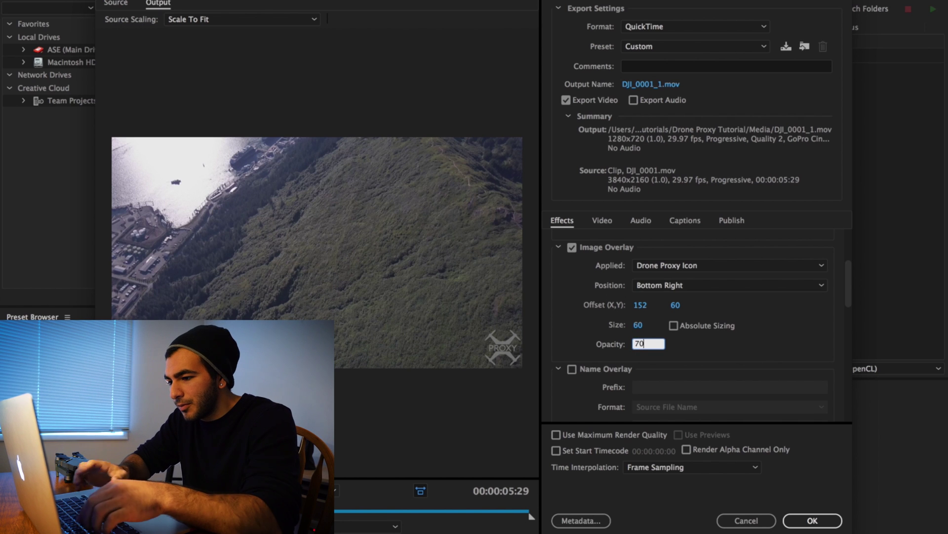
key("Return")
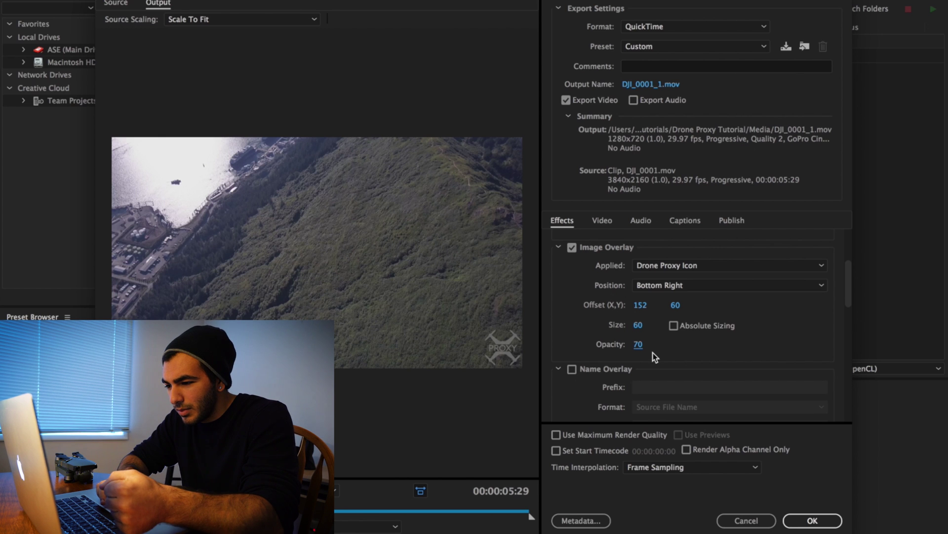
- Save the settings as preset 'Drone GoPro Cineform (NO AUDIO) (720p) Proxy' and close Export Settings
left_click(786, 47)
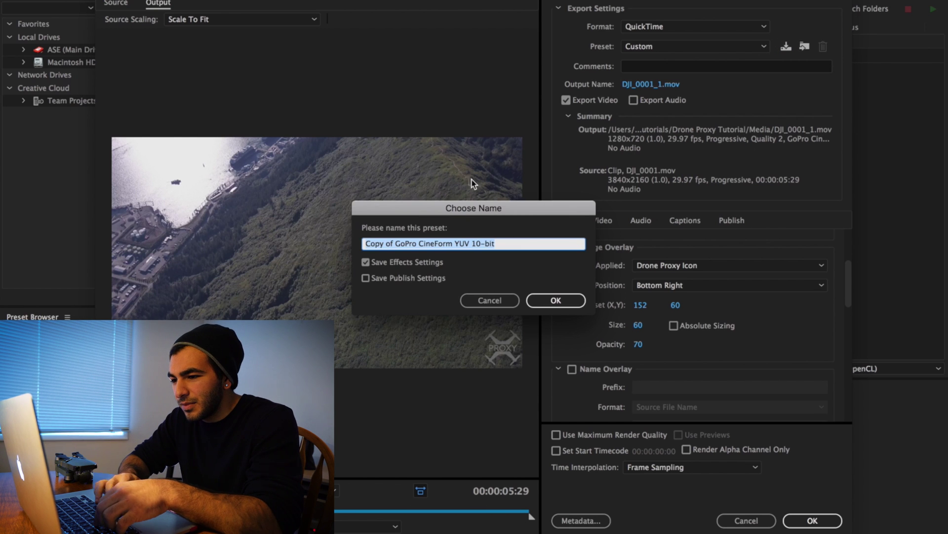
key("BackSpace")
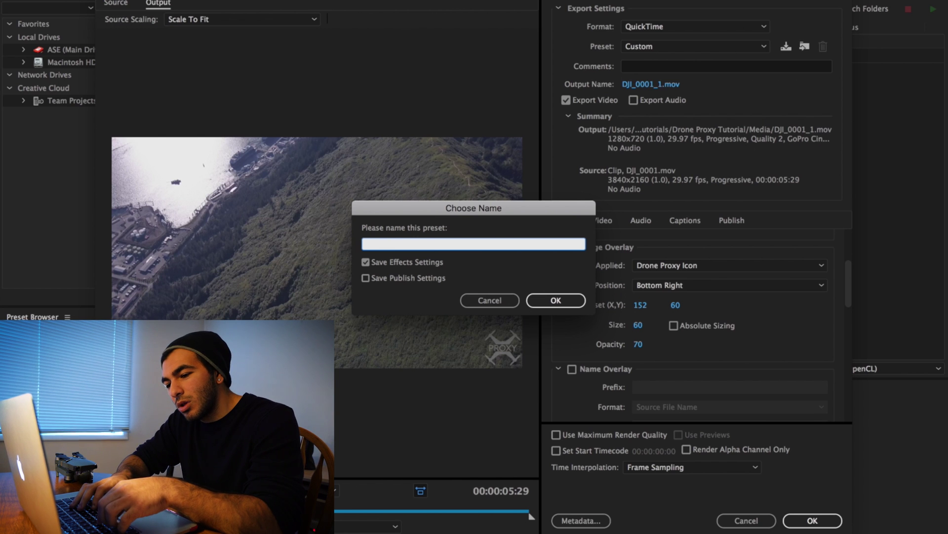
type("Dr")
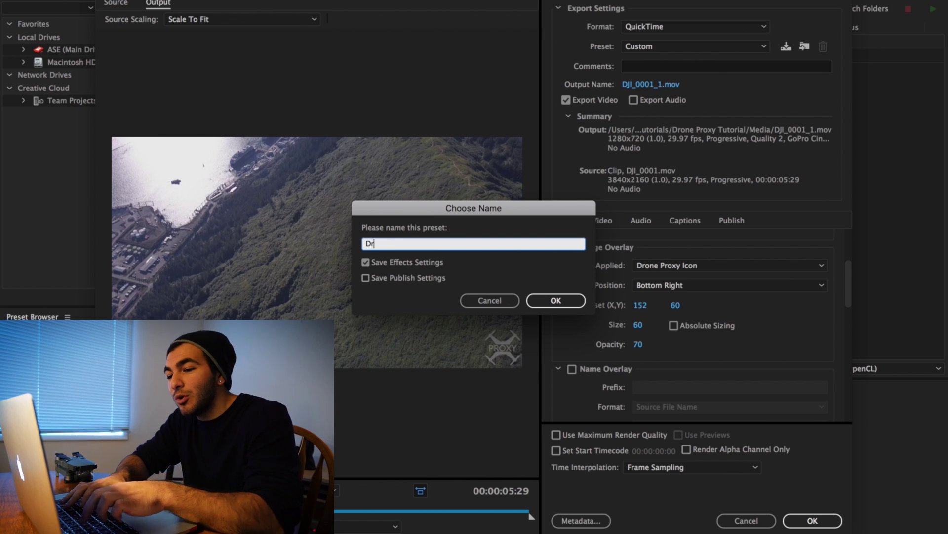
type("one Go")
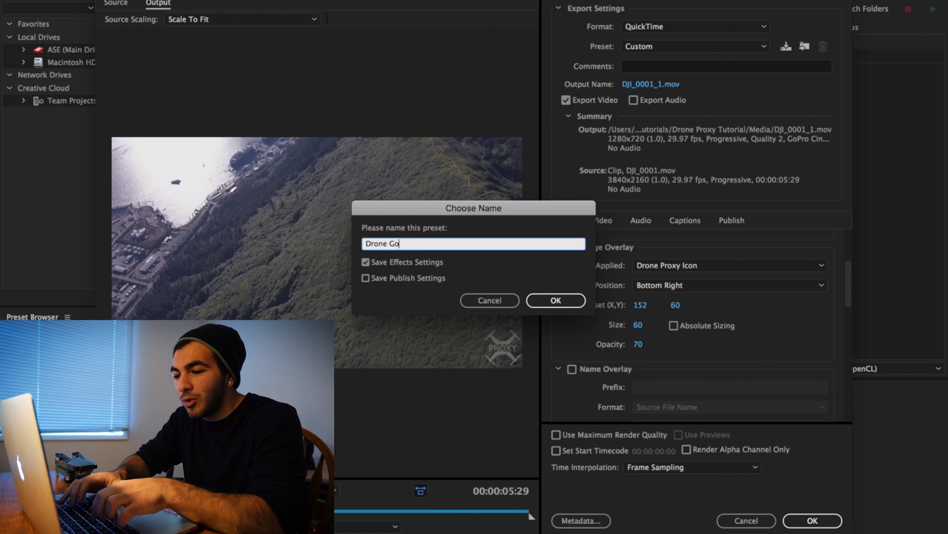
type("Pro Cine")
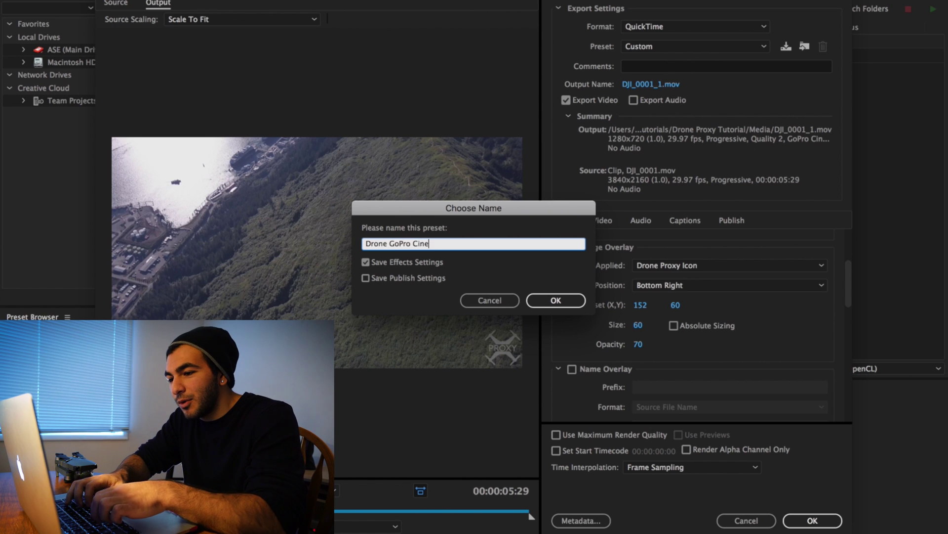
type("form")
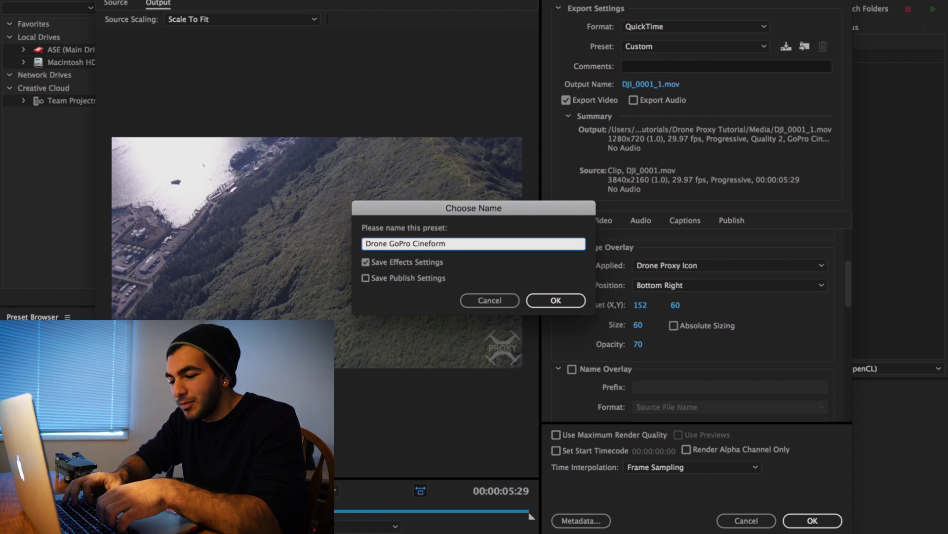
type(" (NO A")
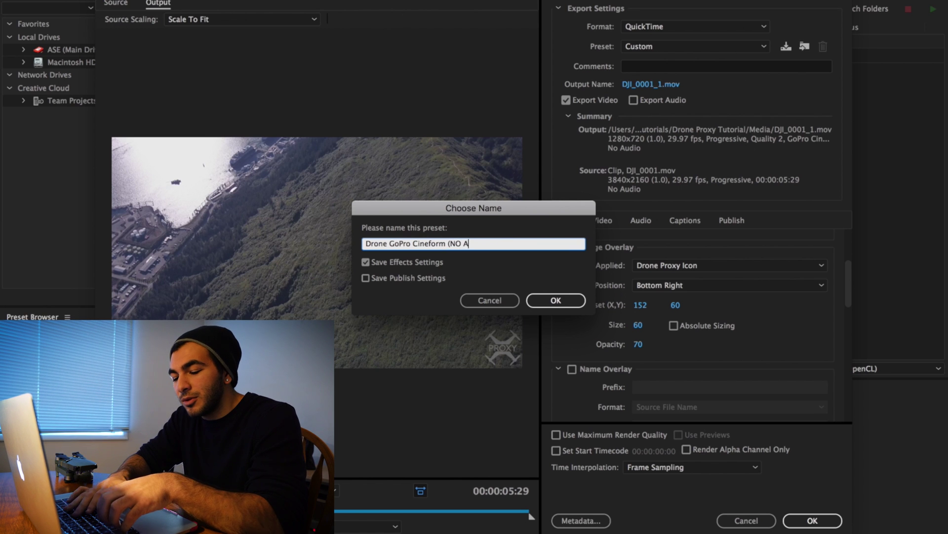
type("UDIO)")
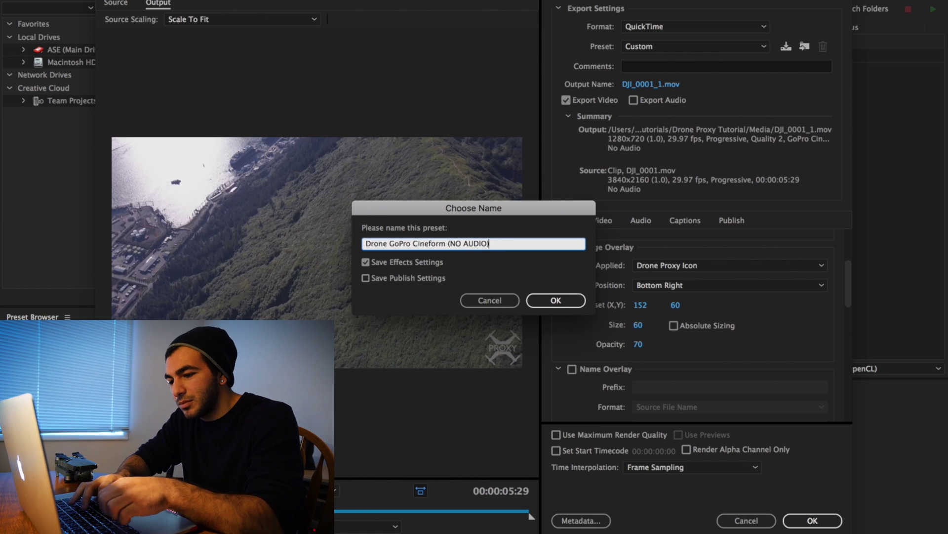
type(" (")
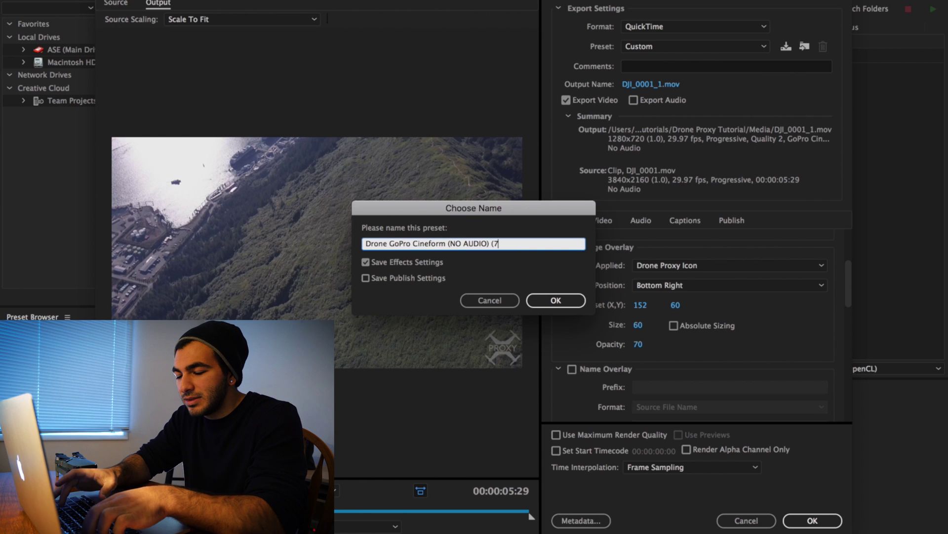
type("720p")
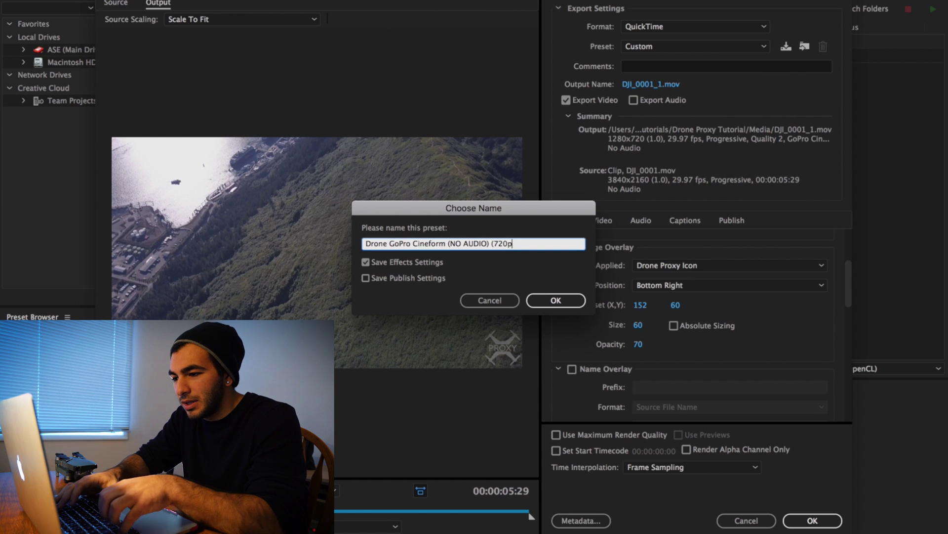
type(") Proxy")
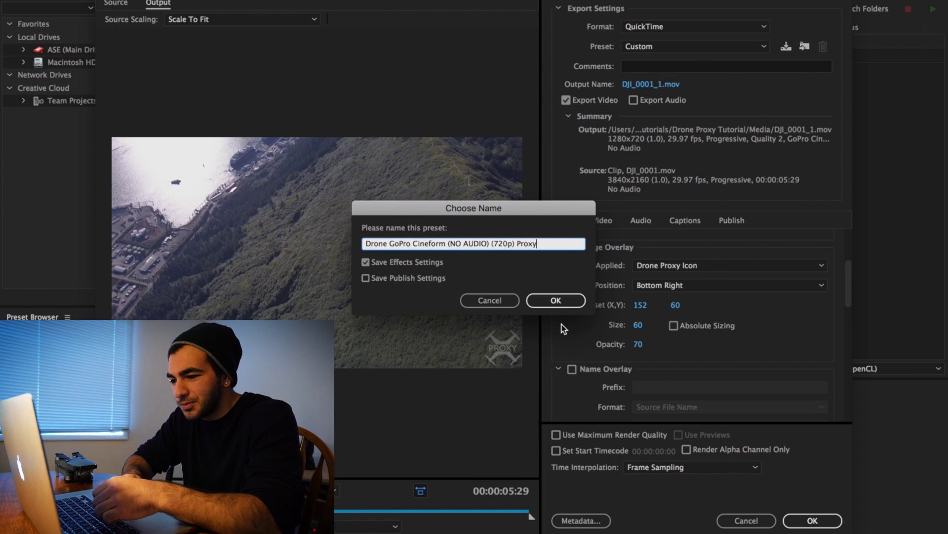
left_click(568, 303)
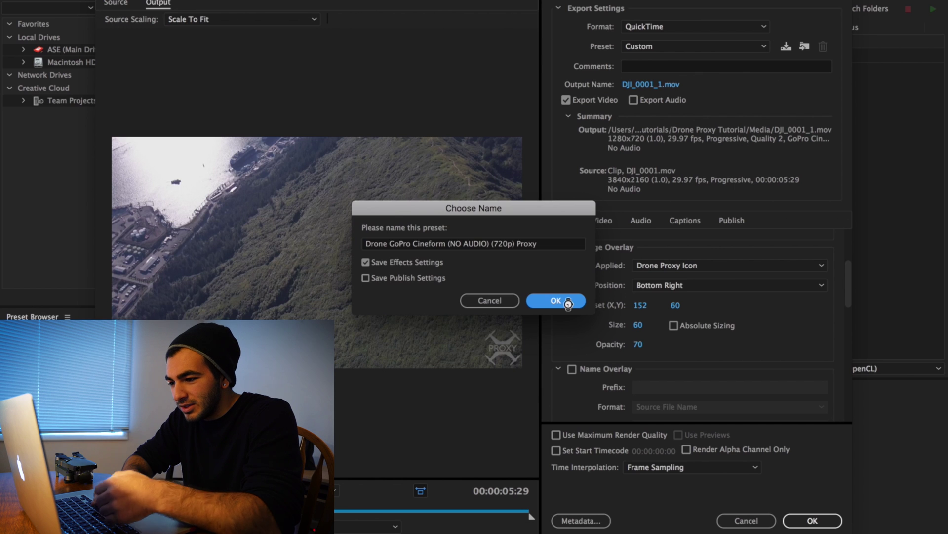
left_click(747, 521)
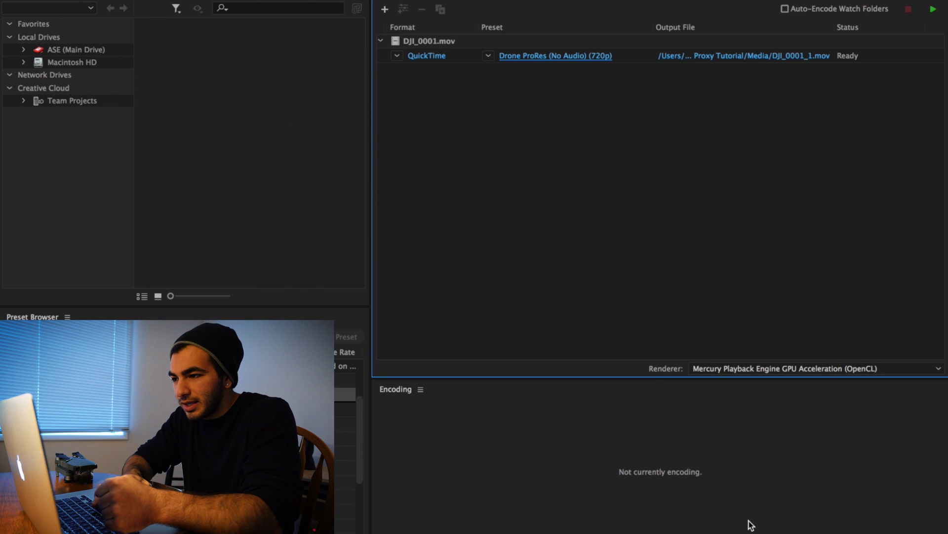
- Remove DJI_0001.mov from the encoding queue
right_click(431, 40)
left_click(497, 174)
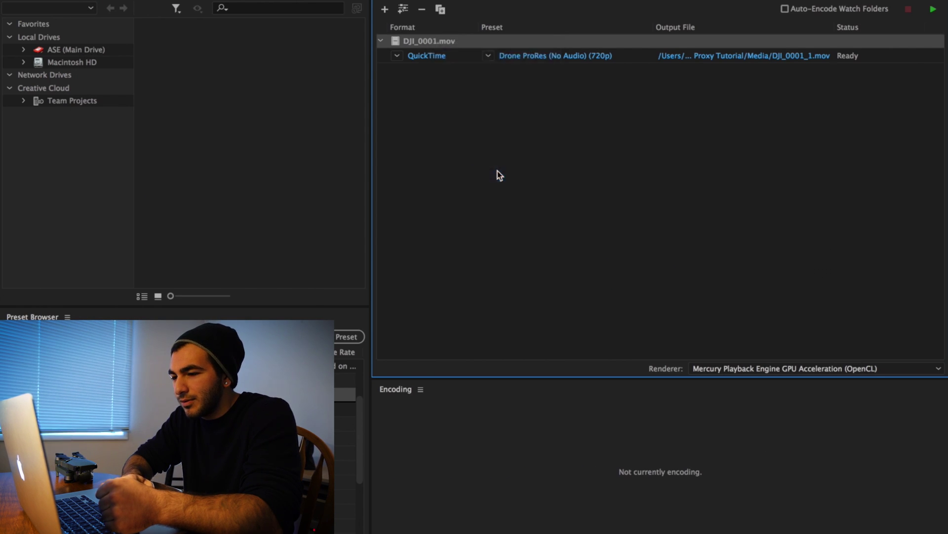
left_click(605, 302)
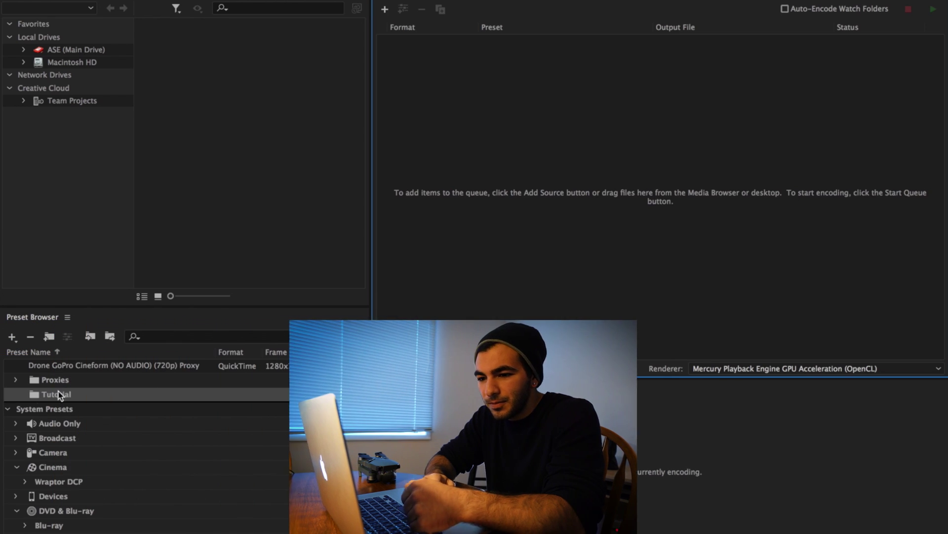
- Move the Drone GoPro Cineform (NO AUDIO) (720p) Proxy preset into the Tutorial folder
scroll(87, 395, "up", 3)
scroll(88, 391, "down", 5)
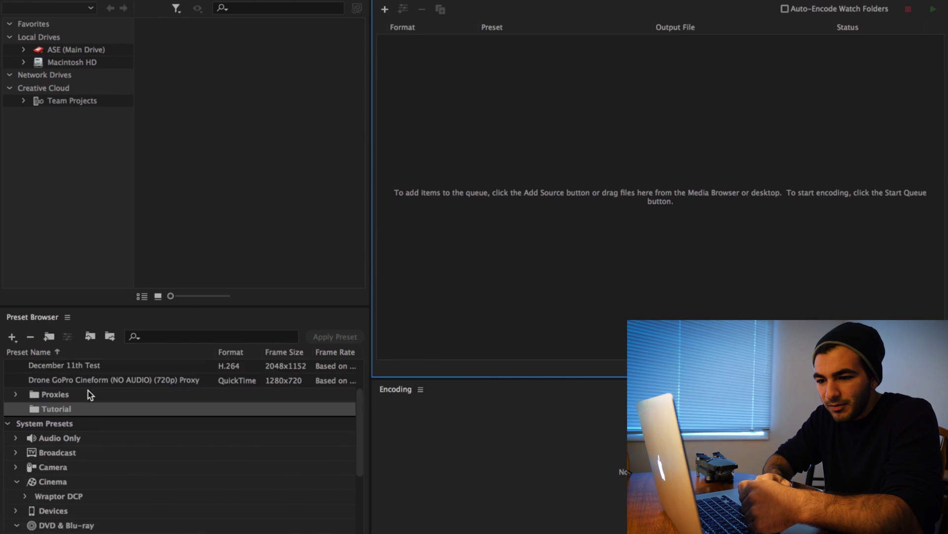
left_click(73, 371)
left_click_drag(73, 371, 53, 394)
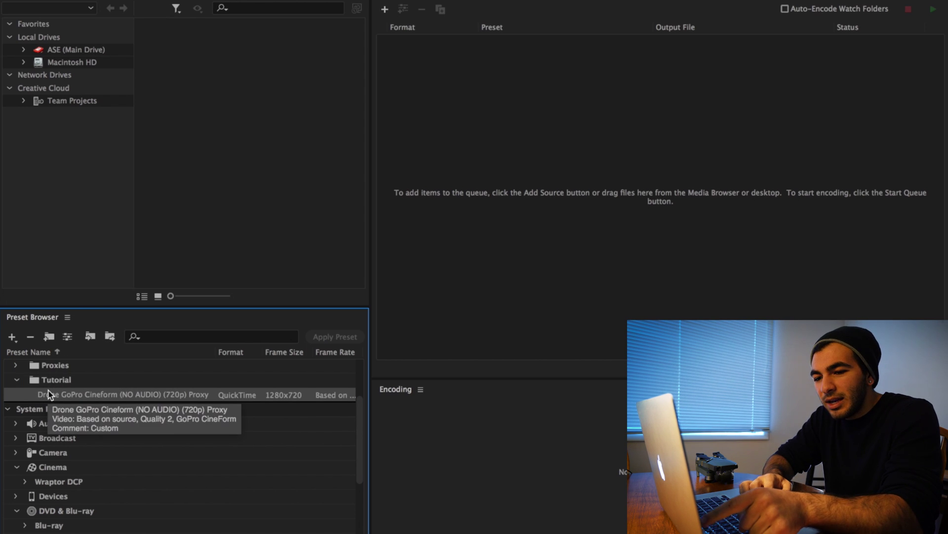
- Create a new ingest preset named 'Drone Cineform (720) Proxy'
left_click(12, 338)
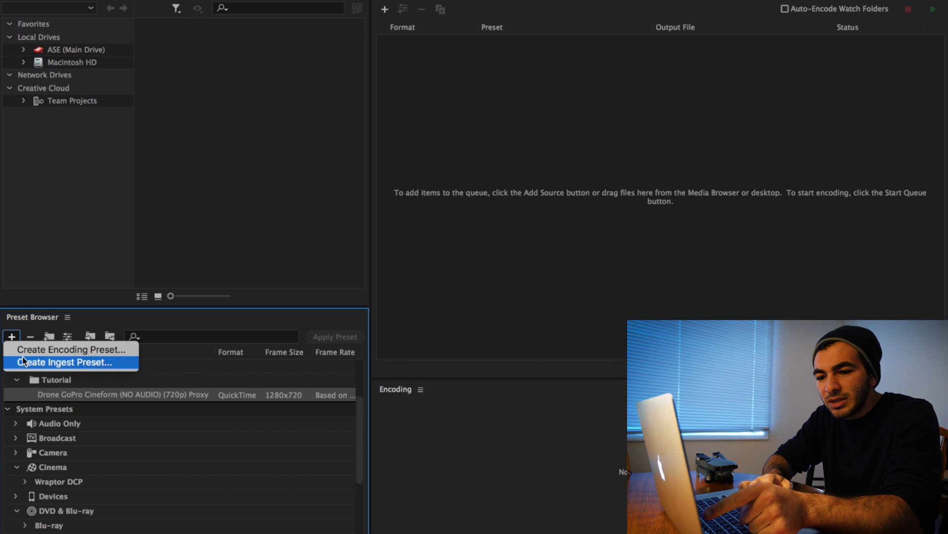
left_click(12, 336)
left_click(12, 336)
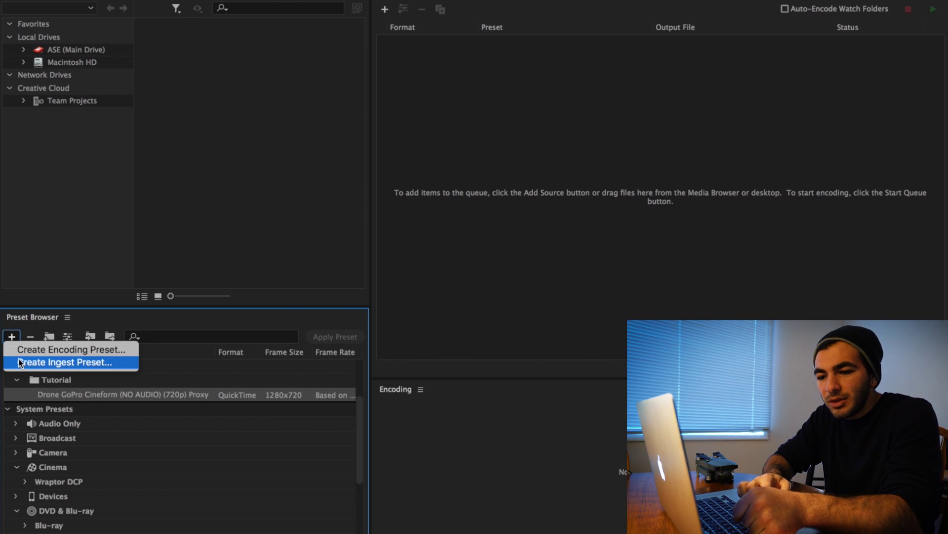
left_click(19, 362)
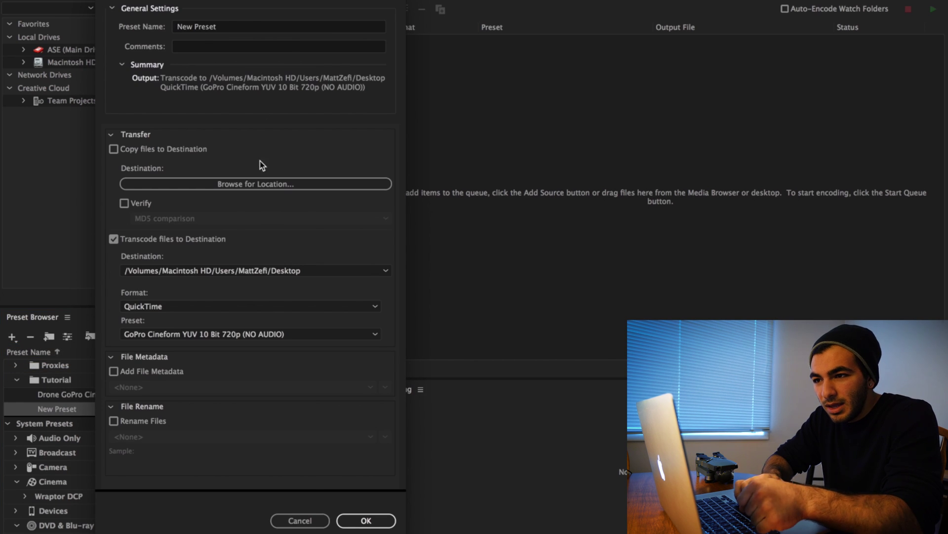
left_click(244, 28)
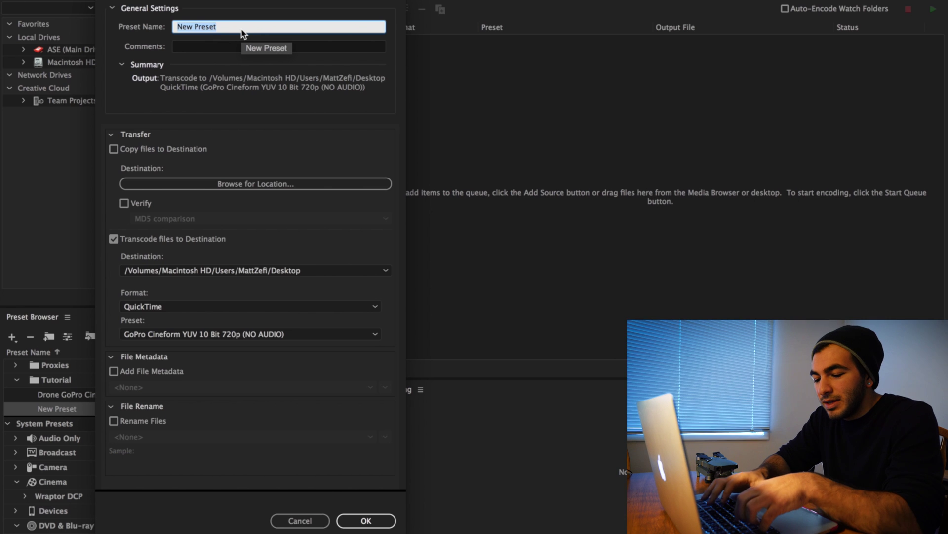
type("Drone")
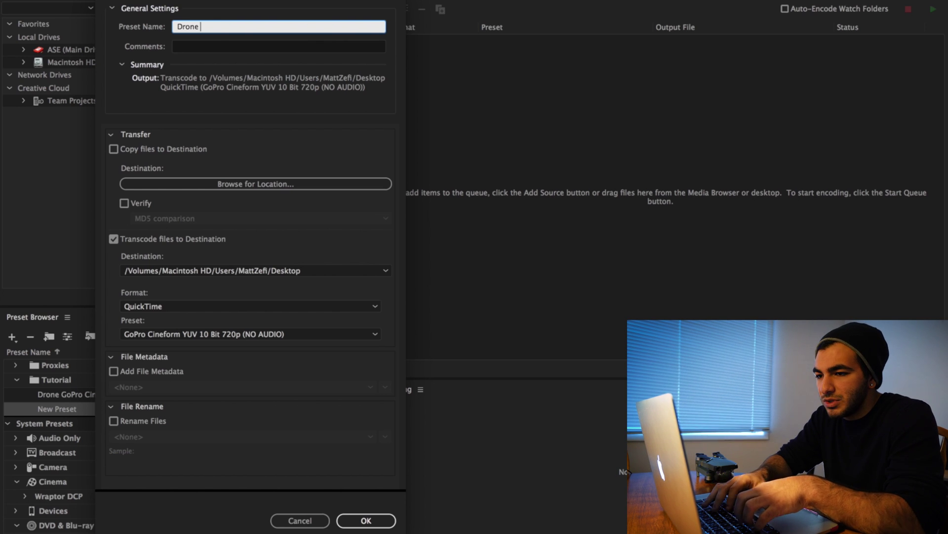
type("Cineform")
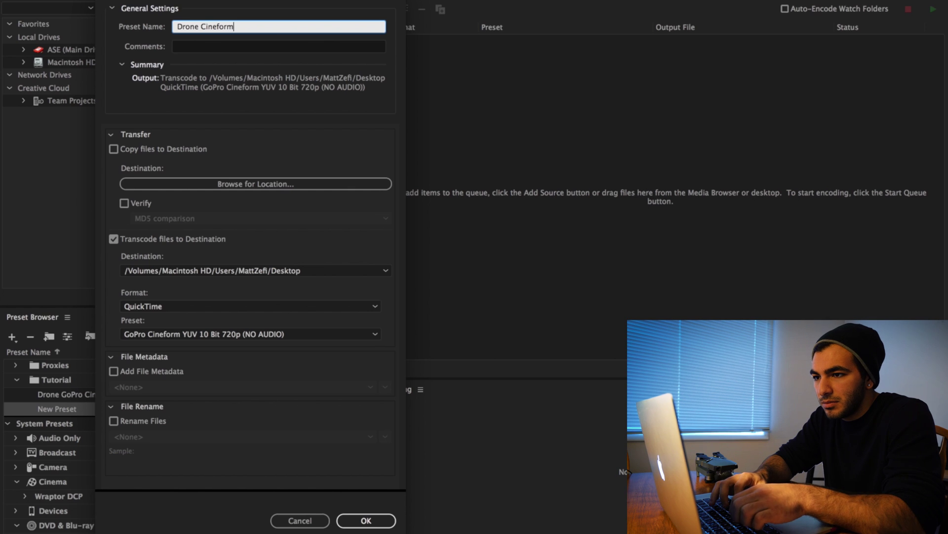
type(" (")
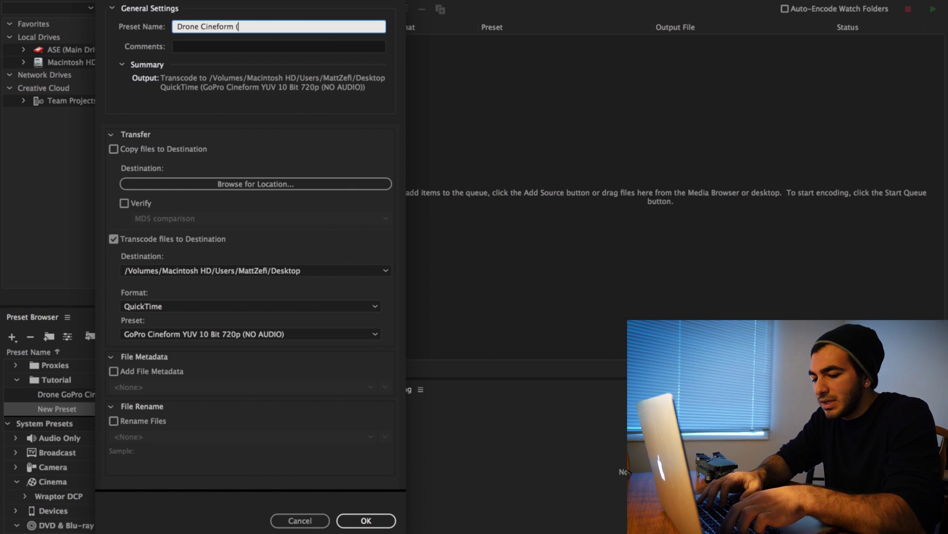
type("720) P")
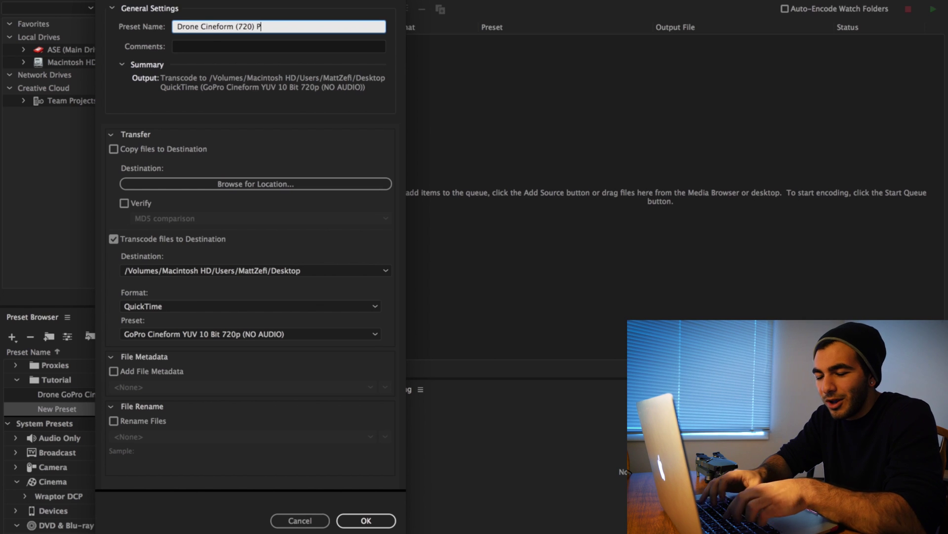
type("roxy")
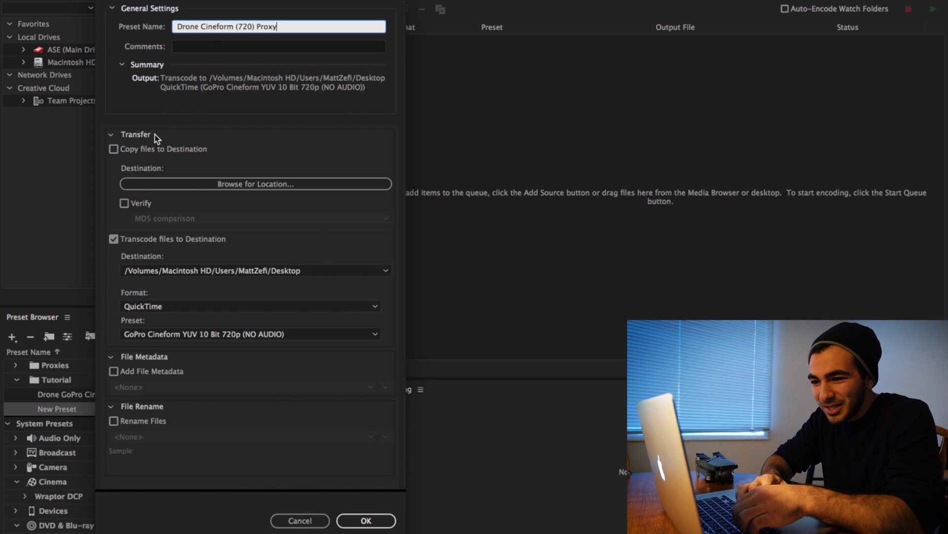
- Set its transcode preset to Drone GoPro Cineform (NO AUDIO) (720p) Proxy and save it
left_click(293, 334)
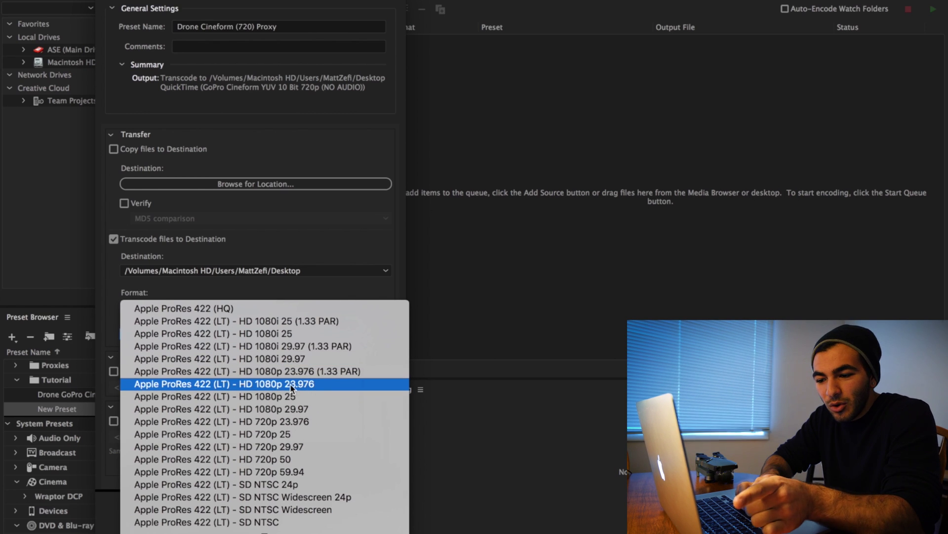
scroll(291, 387, "down", 15)
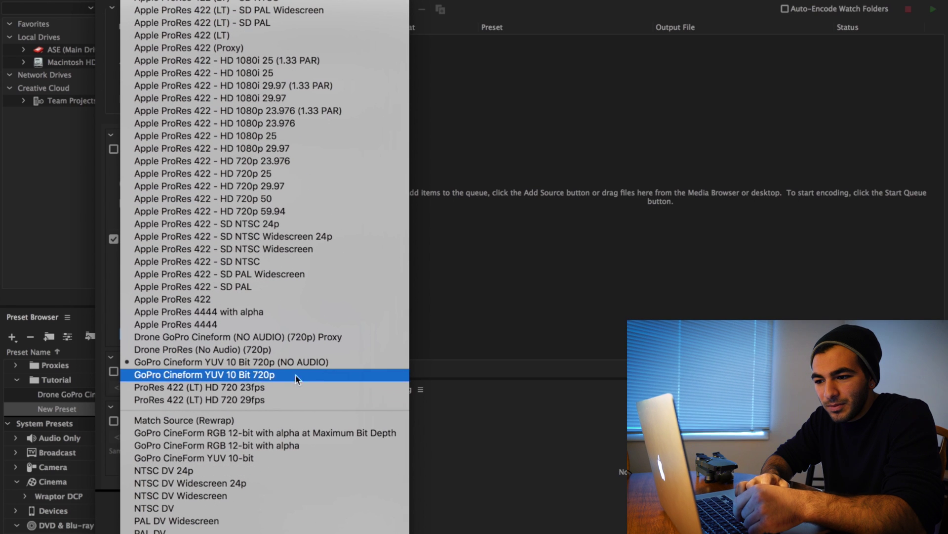
left_click(289, 336)
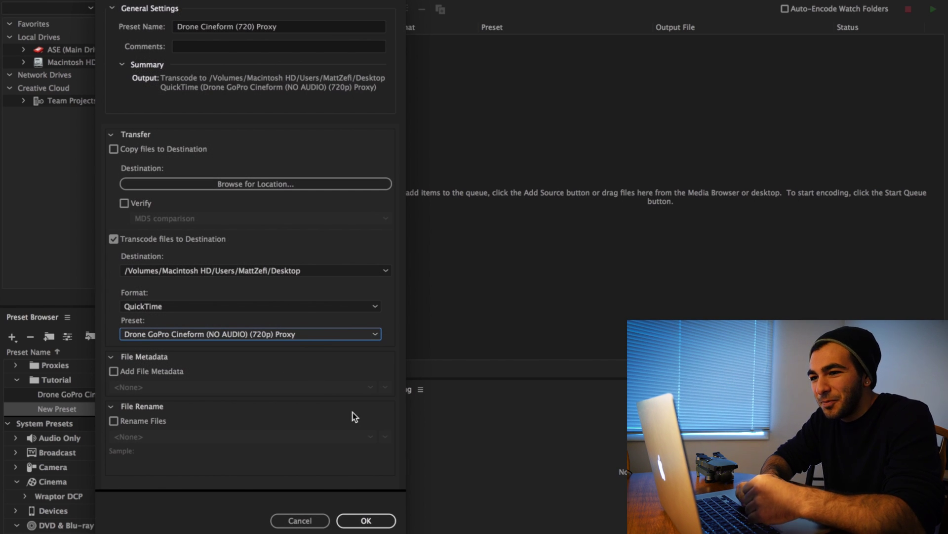
left_click(365, 520)
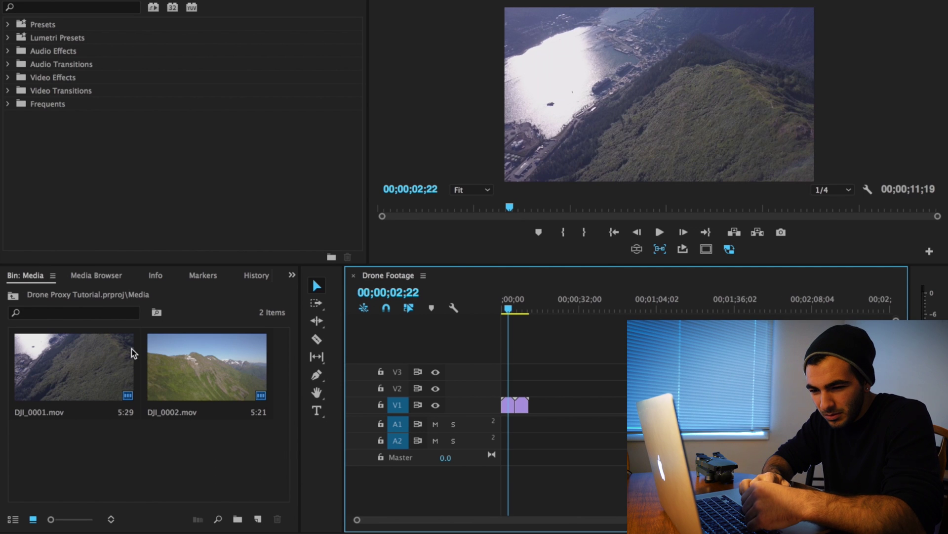
- Marquee-select both drone clips in the bin and open the Proxy submenu from DJI_0001.mov
left_click_drag(247, 447, 88, 374)
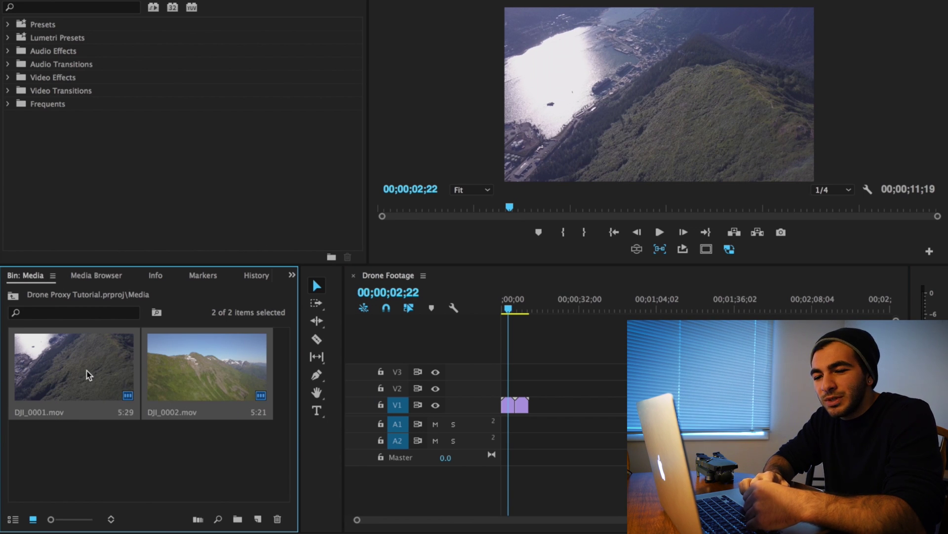
right_click(87, 374)
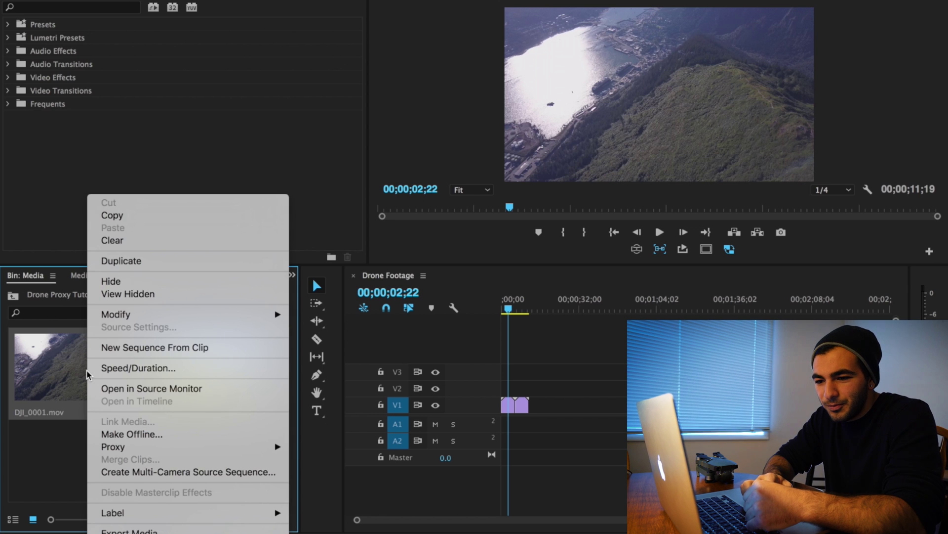
mouse_move(142, 446)
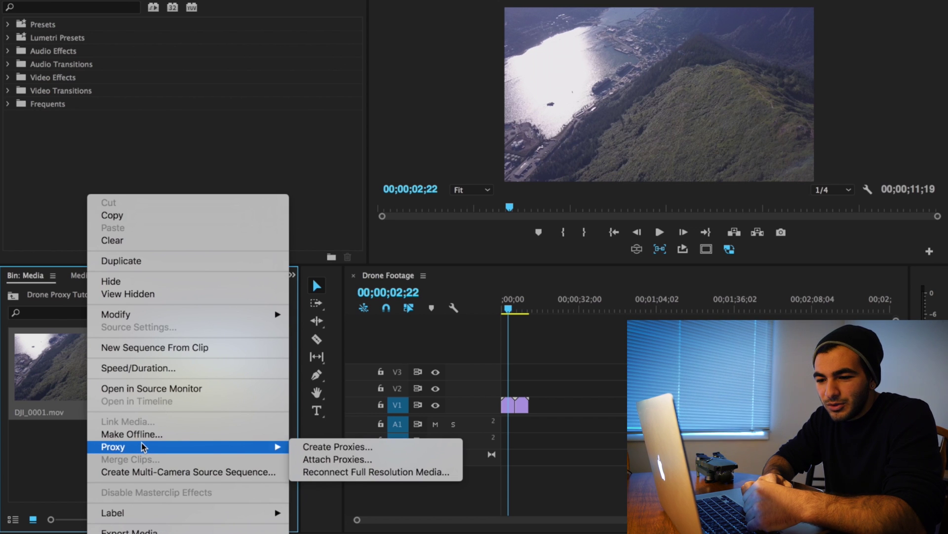
- Create proxies for both clips using the loaded Drone Cineform (720) Proxy.epr ingest preset
left_click(351, 447)
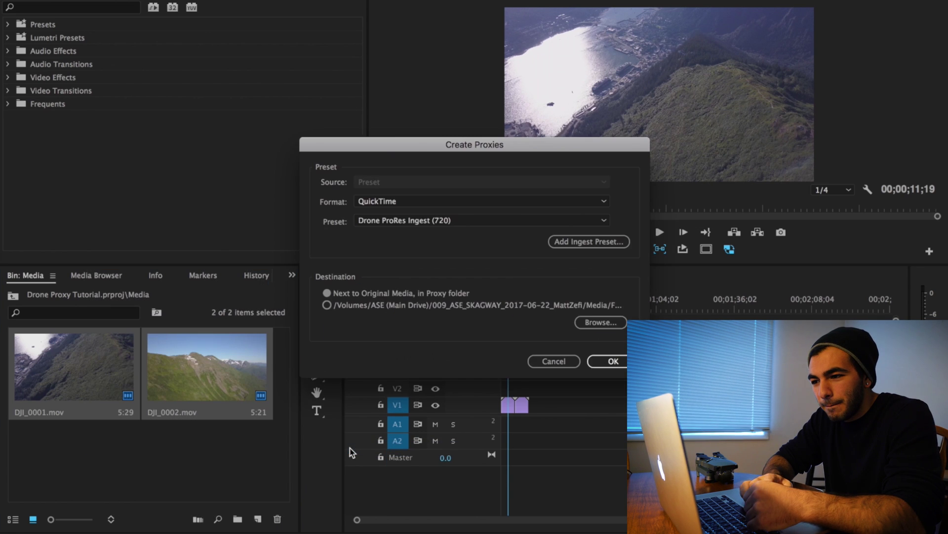
left_click(589, 242)
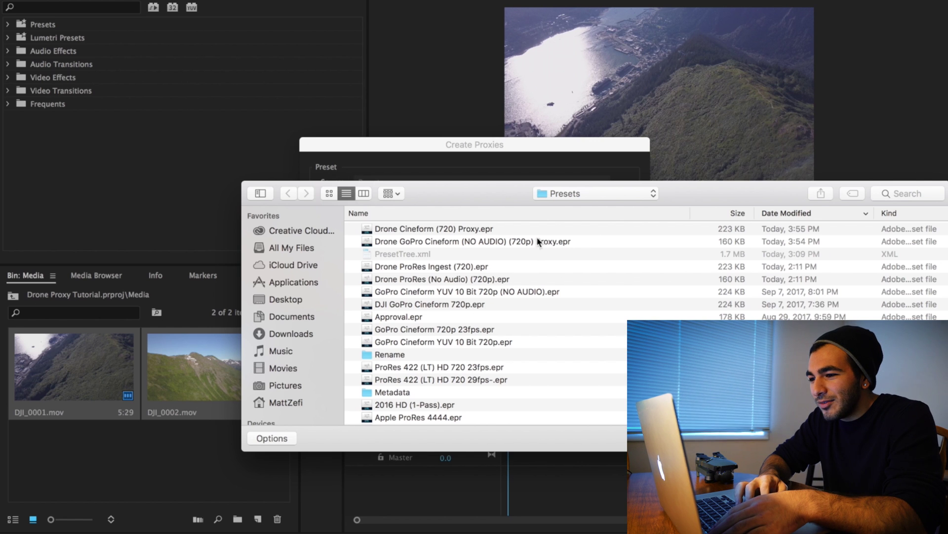
left_click(486, 231)
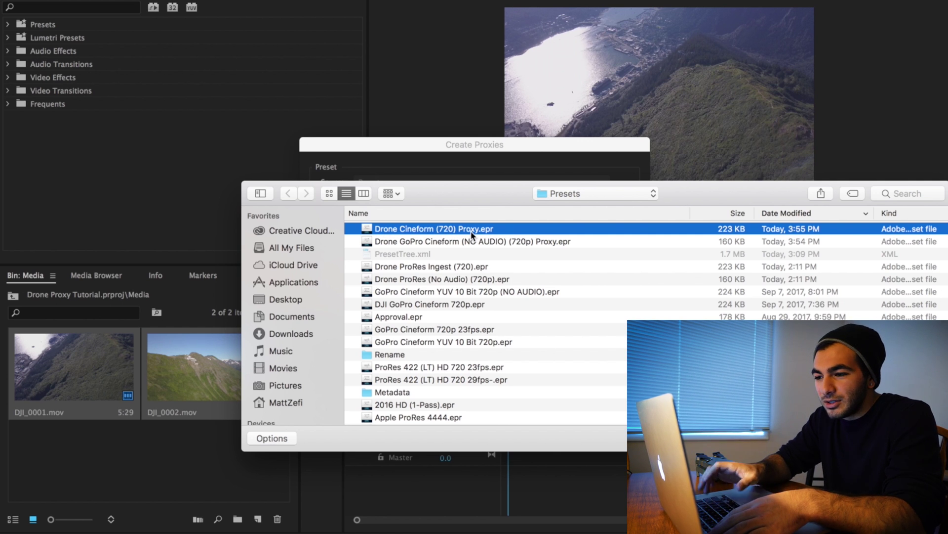
key("Return")
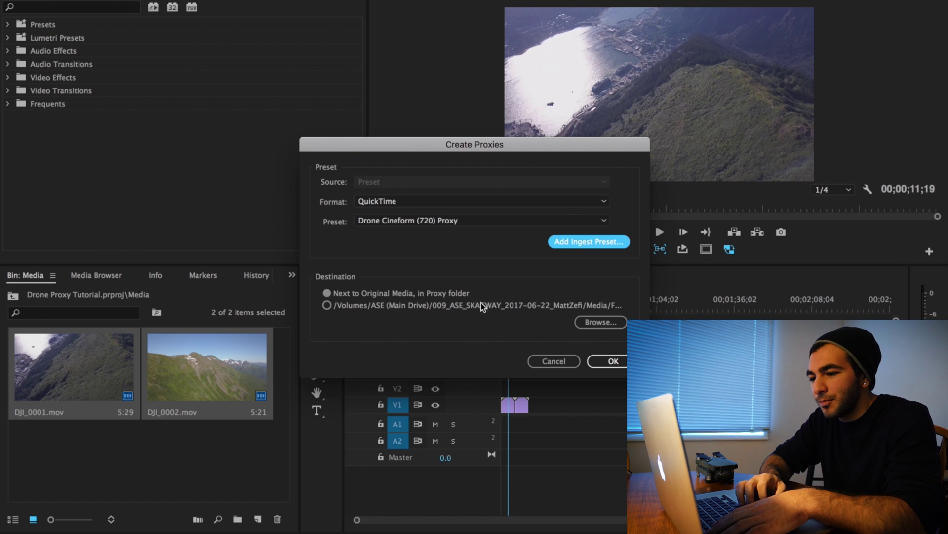
left_click(601, 360)
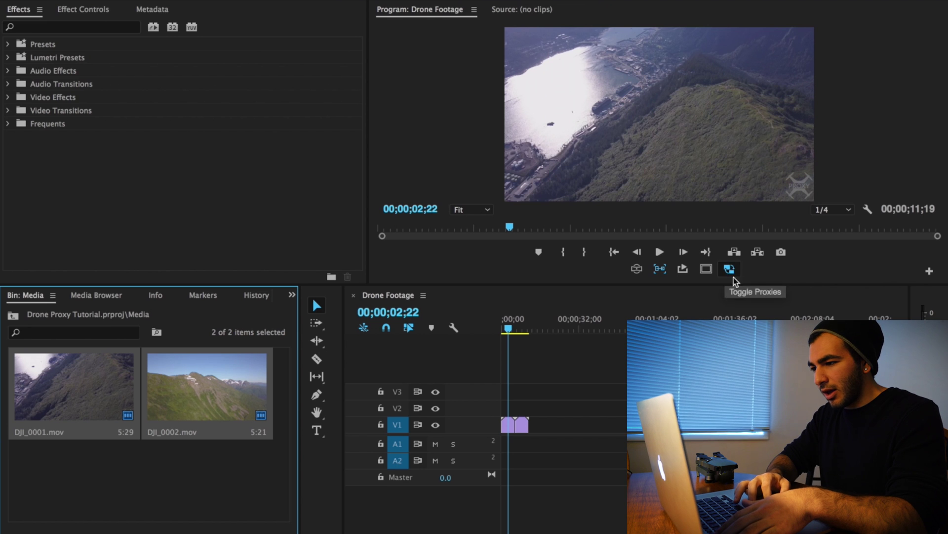
- Add the Toggle Proxies button to the Program Monitor button bar, with proxies enabled
left_click(731, 270)
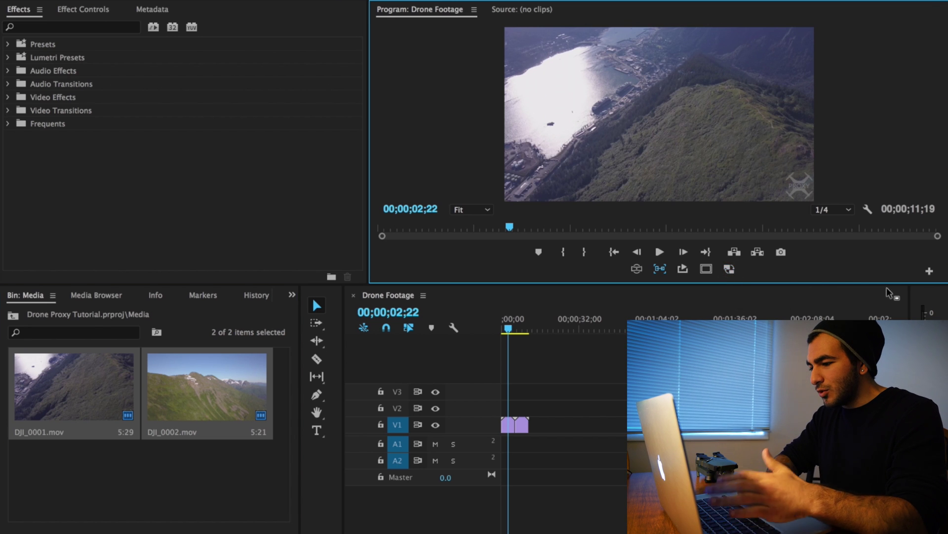
left_click(929, 271)
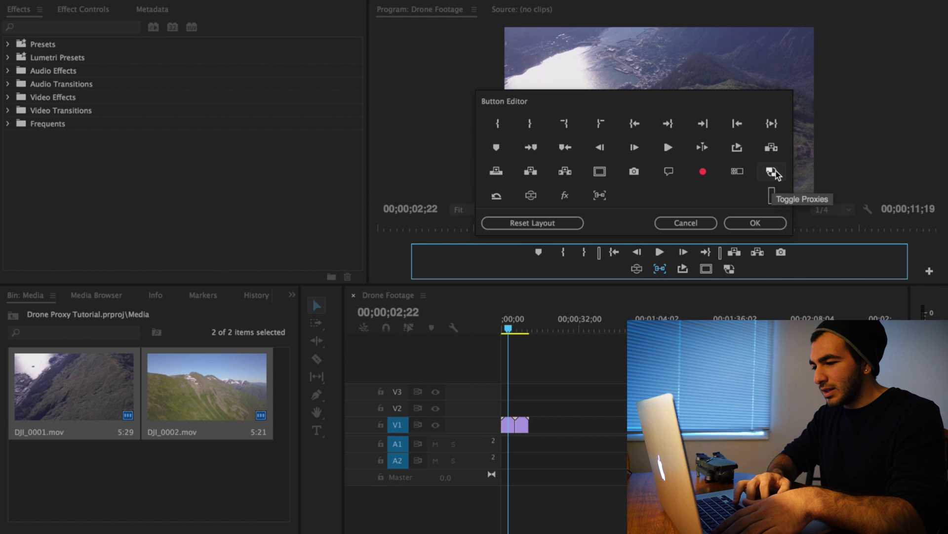
left_click_drag(772, 173, 740, 269)
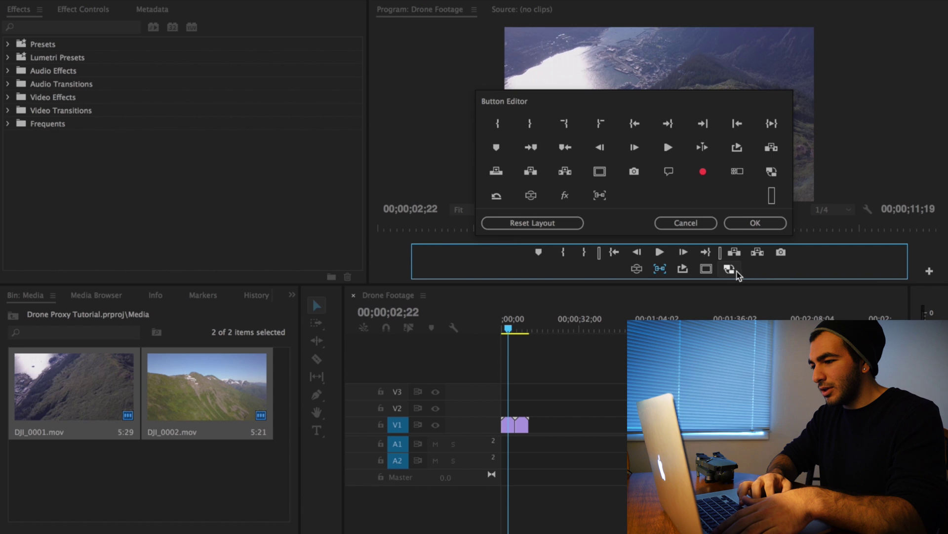
left_click(755, 223)
left_click(730, 269)
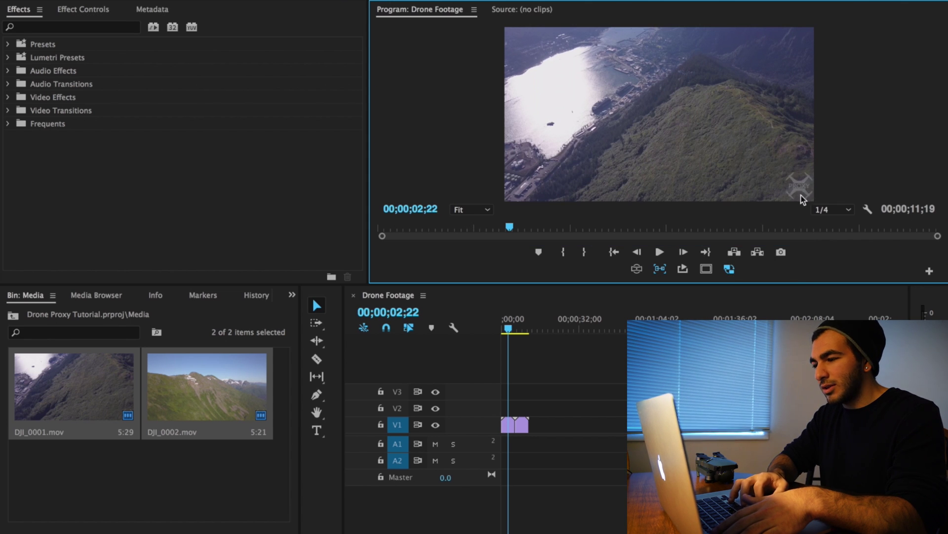
- Switch proxies off to view full-resolution footage, then back on for proxy playback
left_click(729, 269)
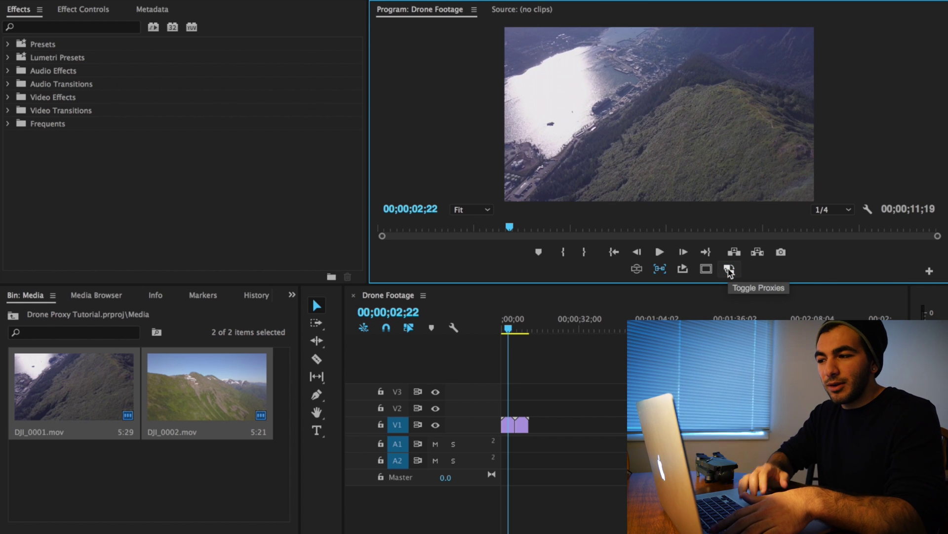
left_click(729, 269)
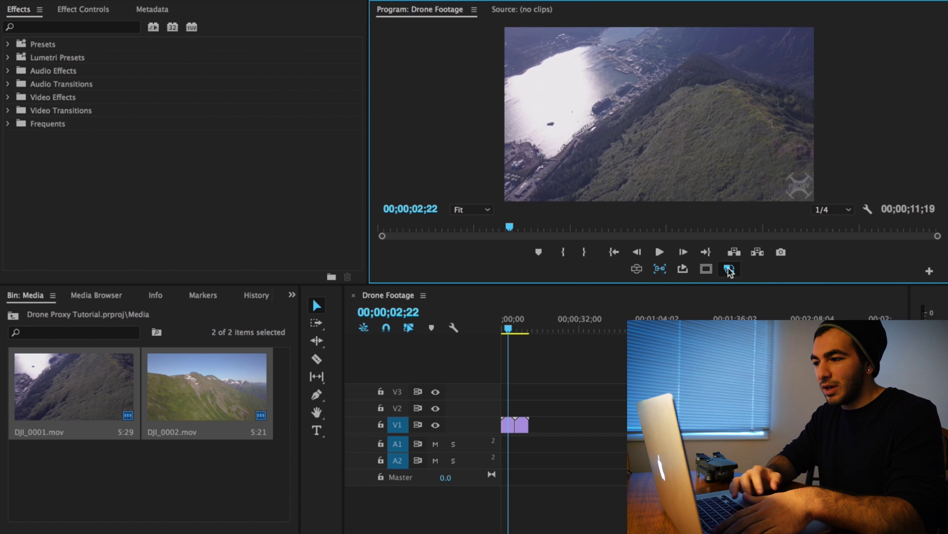